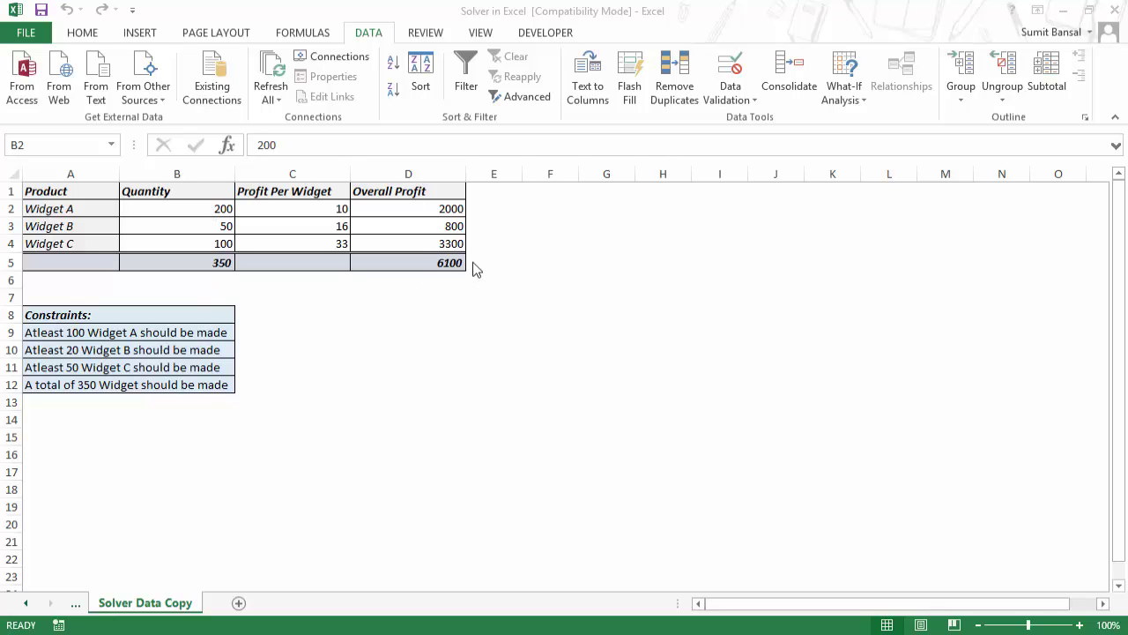
Step: Review the total quantity formula in B5 and the four constraint statements
left_click(204, 269)
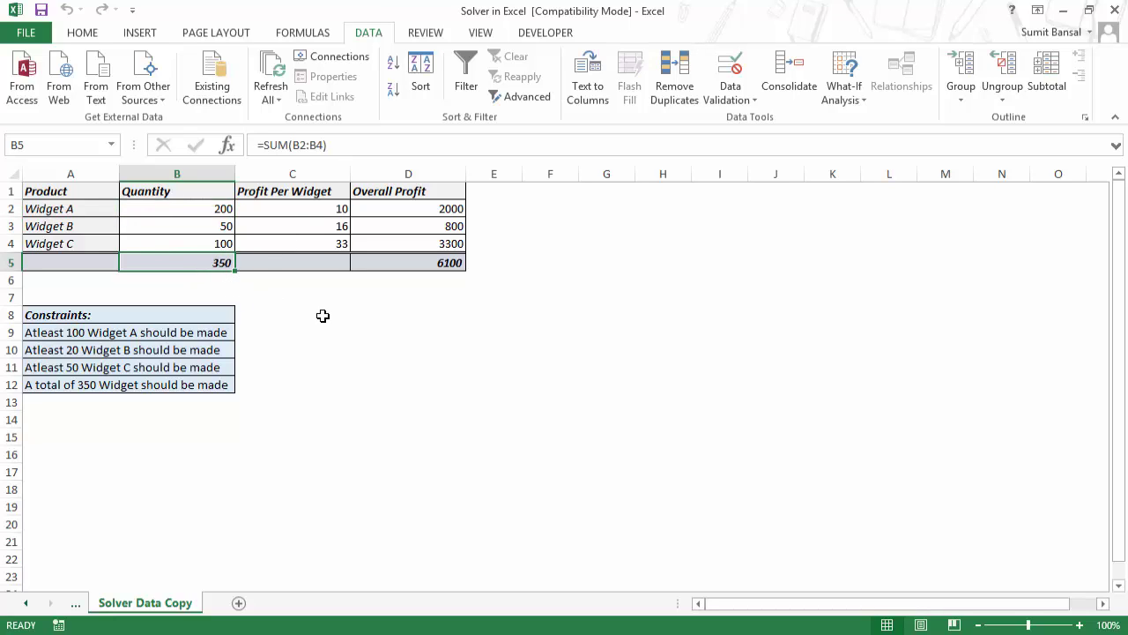
left_click_drag(78, 332, 81, 380)
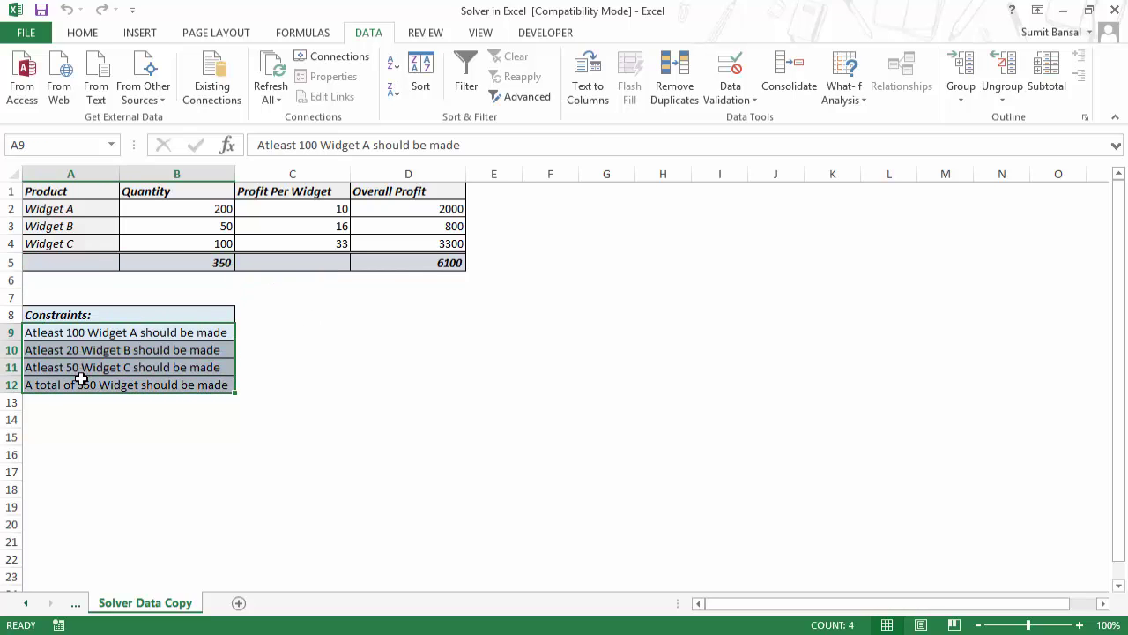
left_click(96, 331)
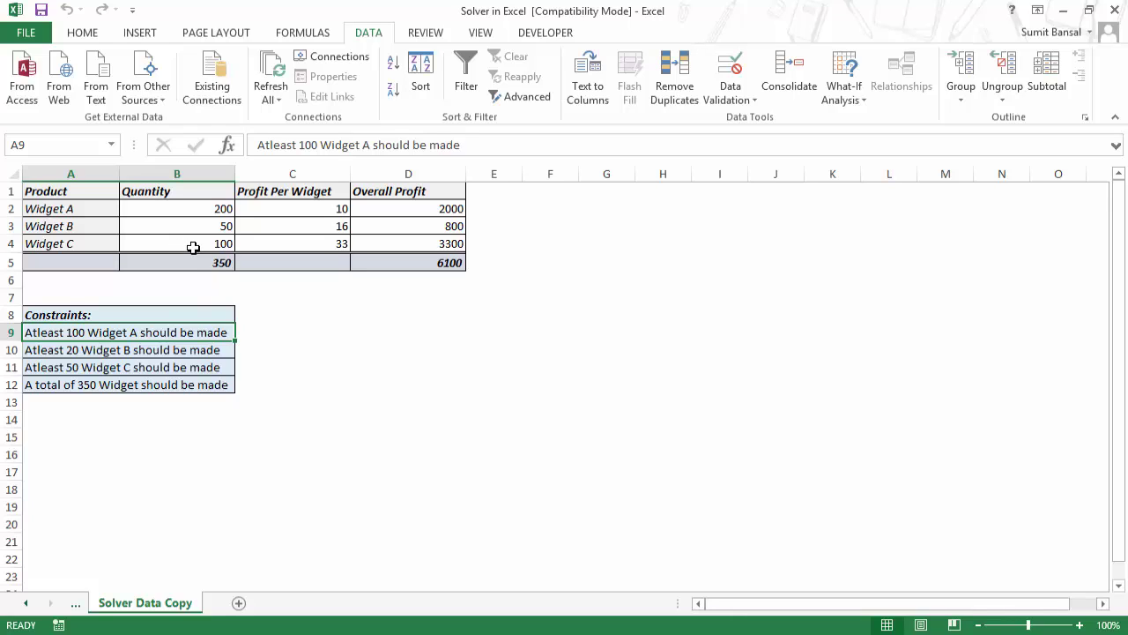
left_click(195, 265)
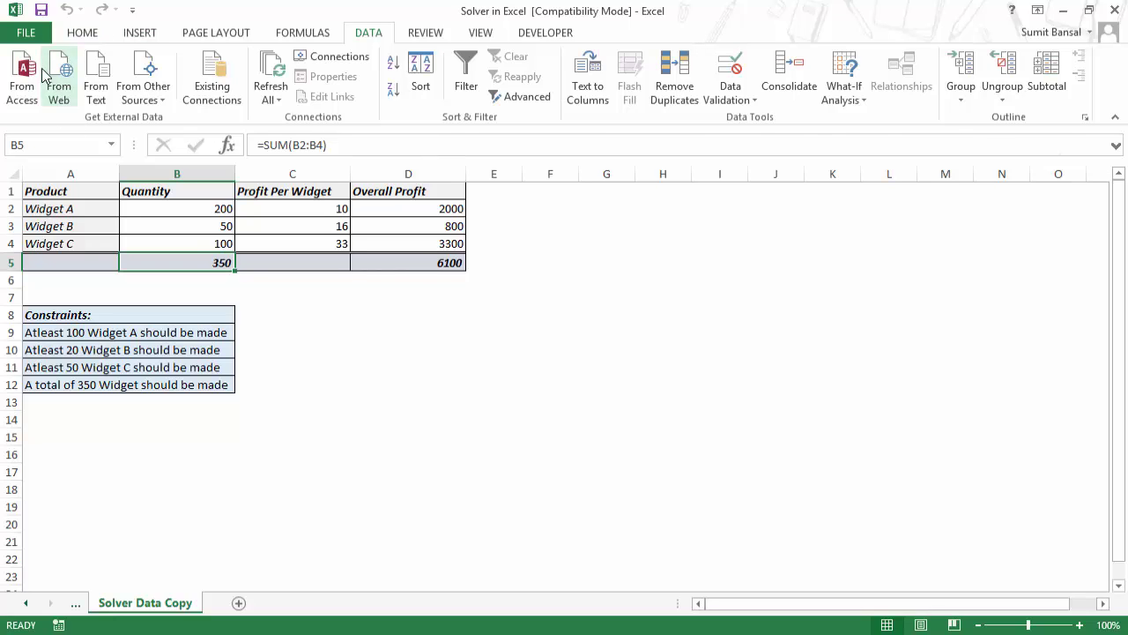
Step: Enable the Solver Add-in through Excel Options' Excel Add-ins manager
left_click(31, 35)
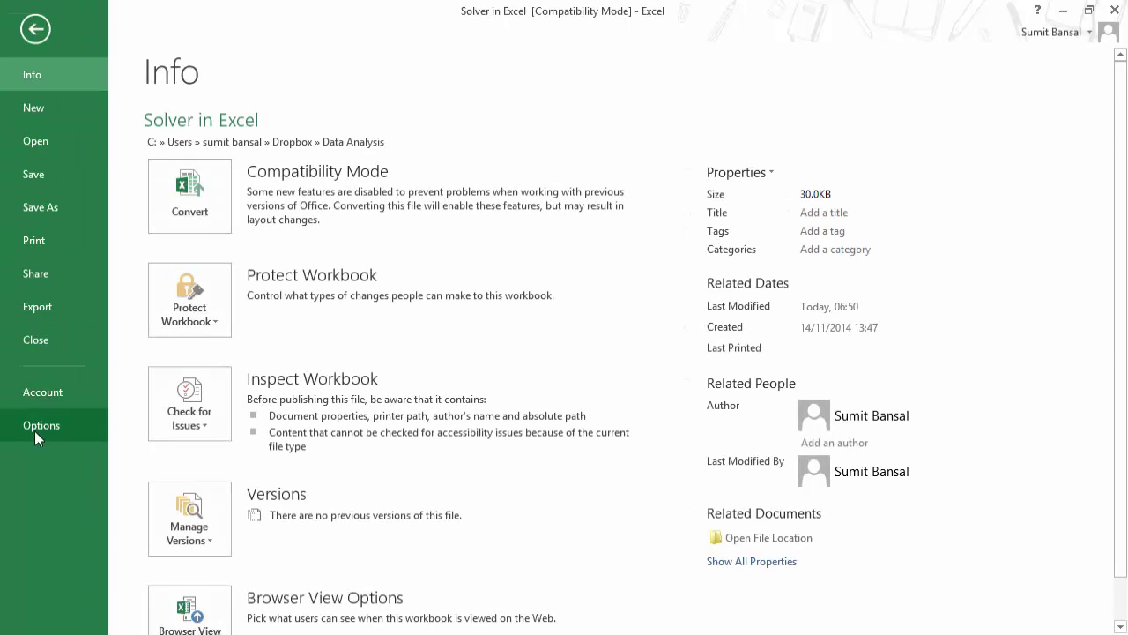
left_click(48, 427)
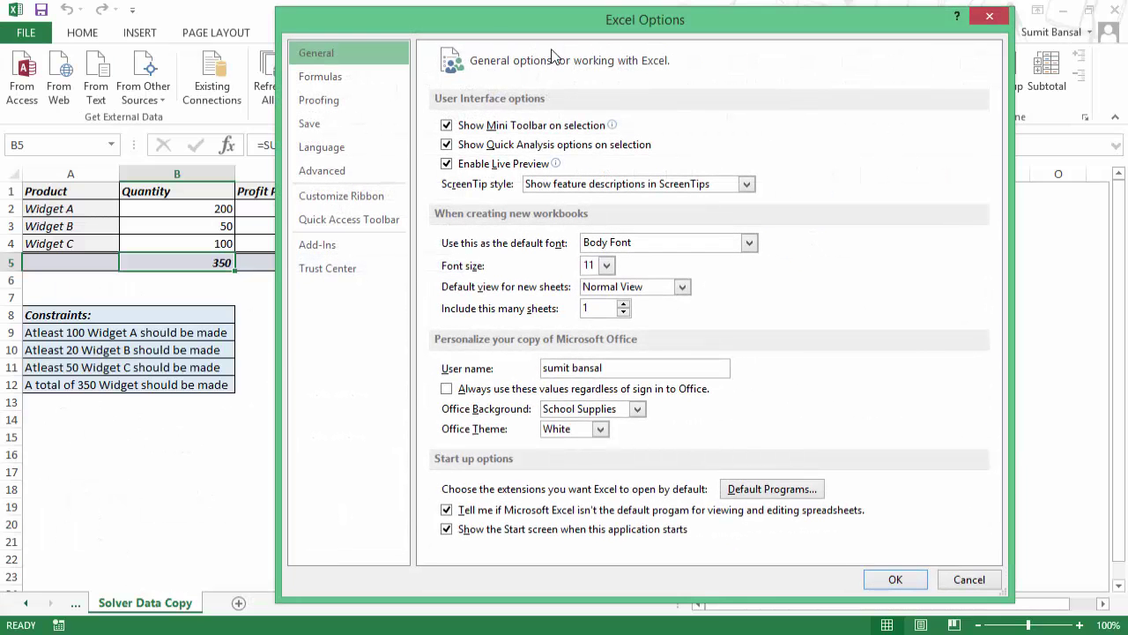
left_click(325, 246)
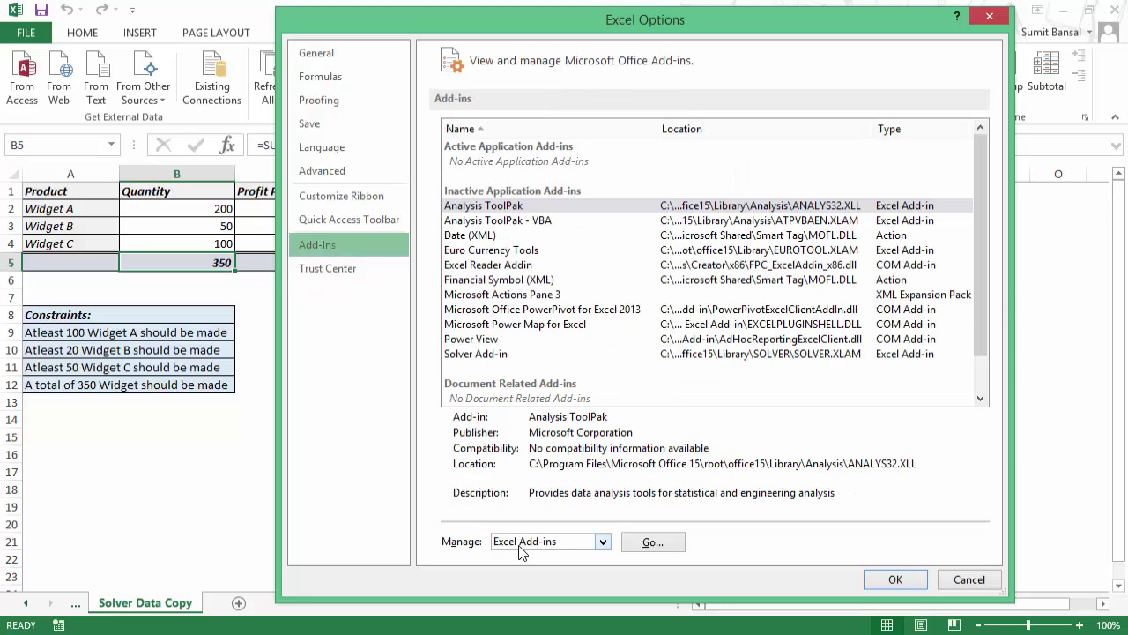
left_click(561, 544)
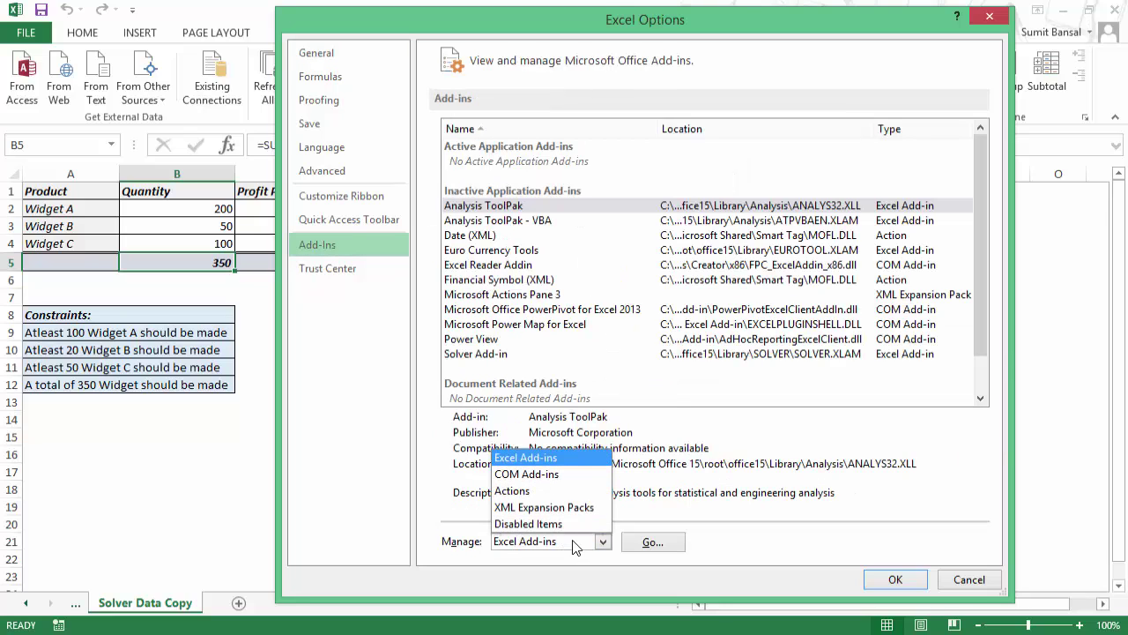
left_click(554, 459)
left_click(643, 548)
left_click_drag(758, 109, 639, 171)
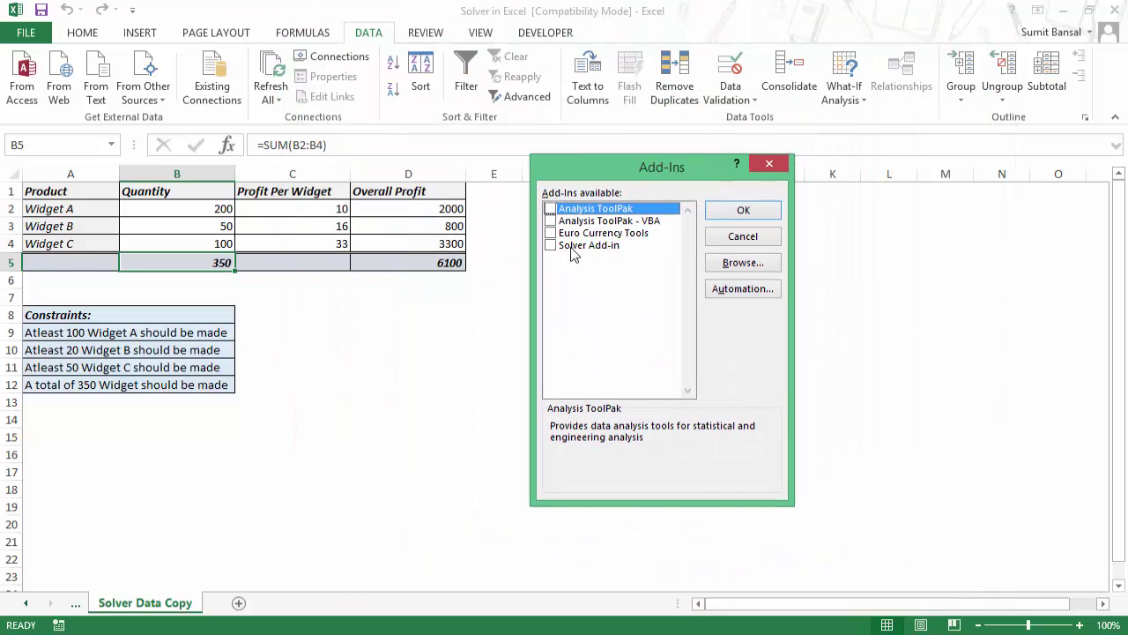
left_click(552, 245)
left_click(743, 210)
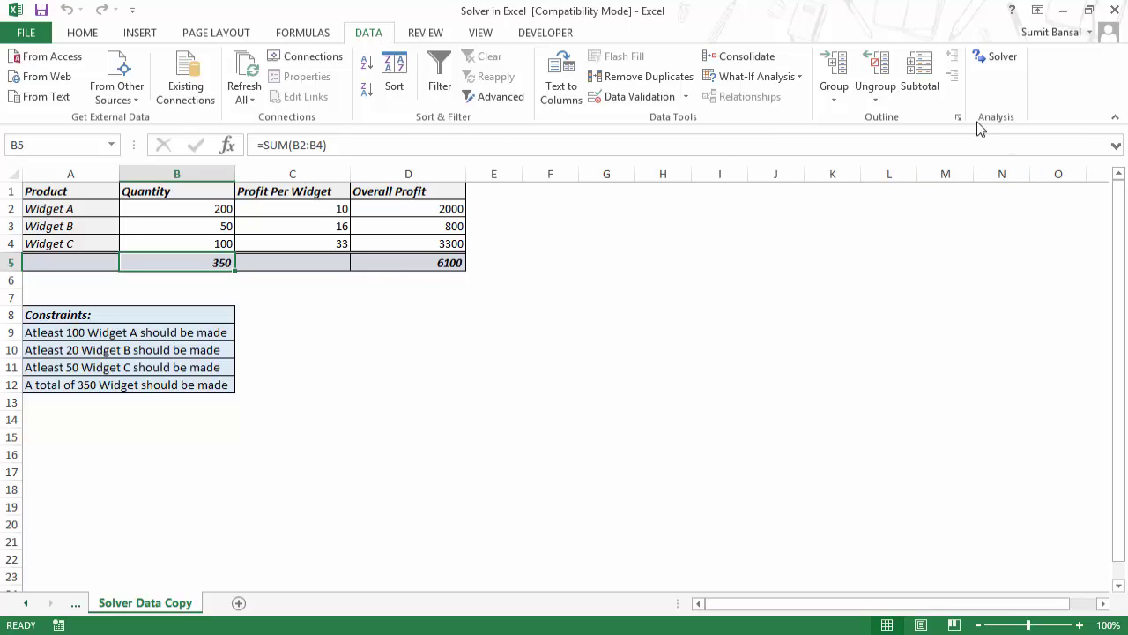
Step: Open Solver with objective $D$5 set to Max and changing cells $B$2:$B$4
left_click(1000, 60)
left_click_drag(658, 94, 710, 62)
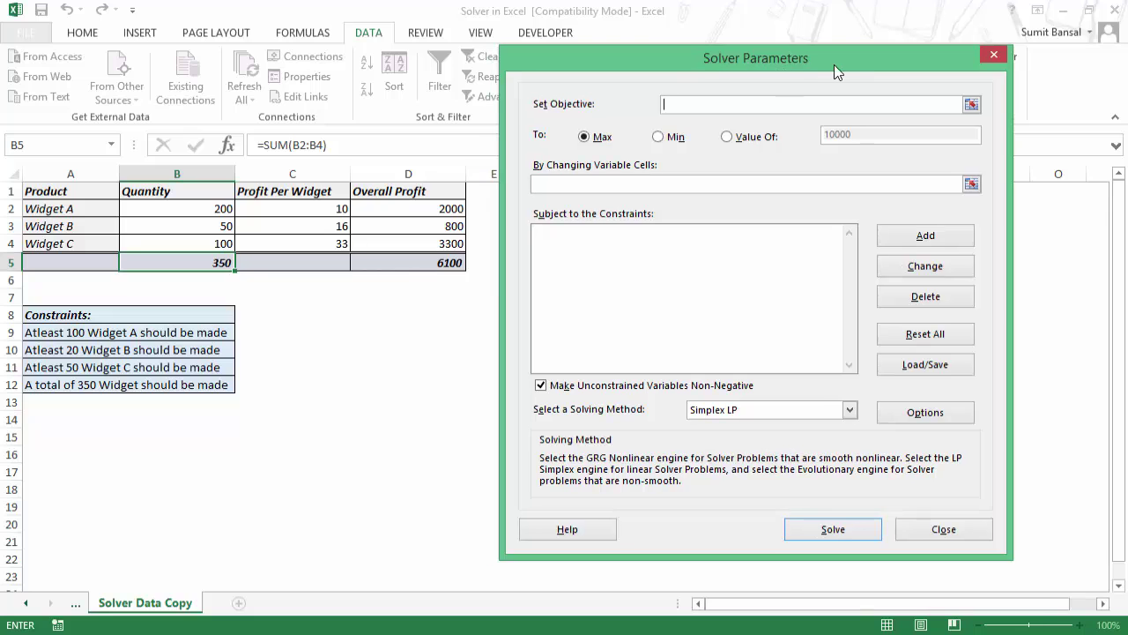
left_click_drag(839, 61, 863, 48)
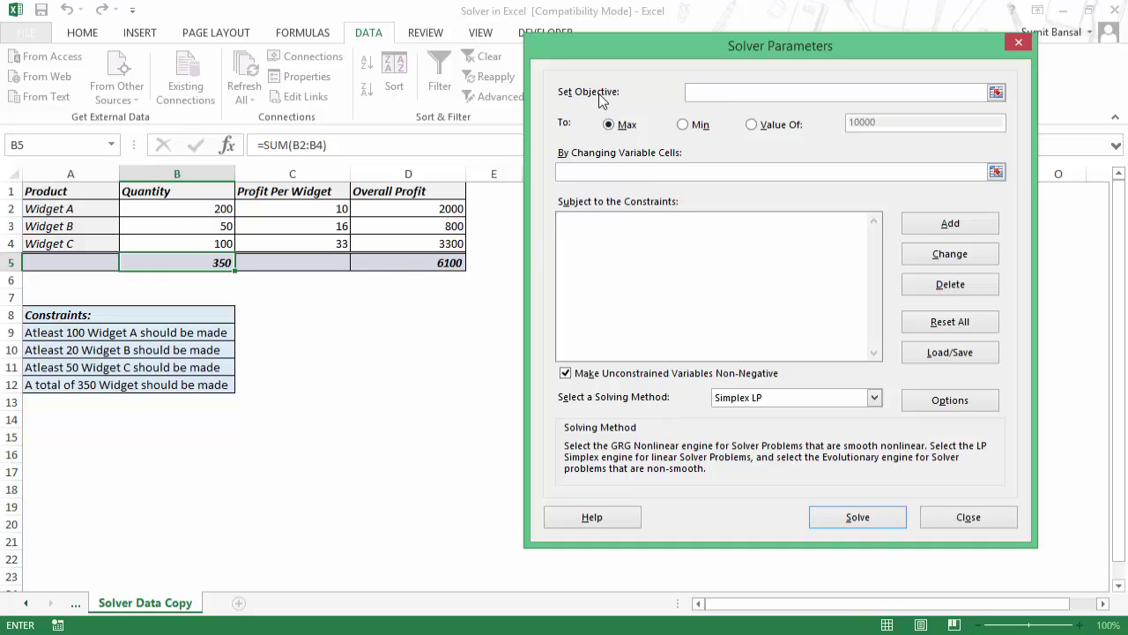
left_click(415, 263)
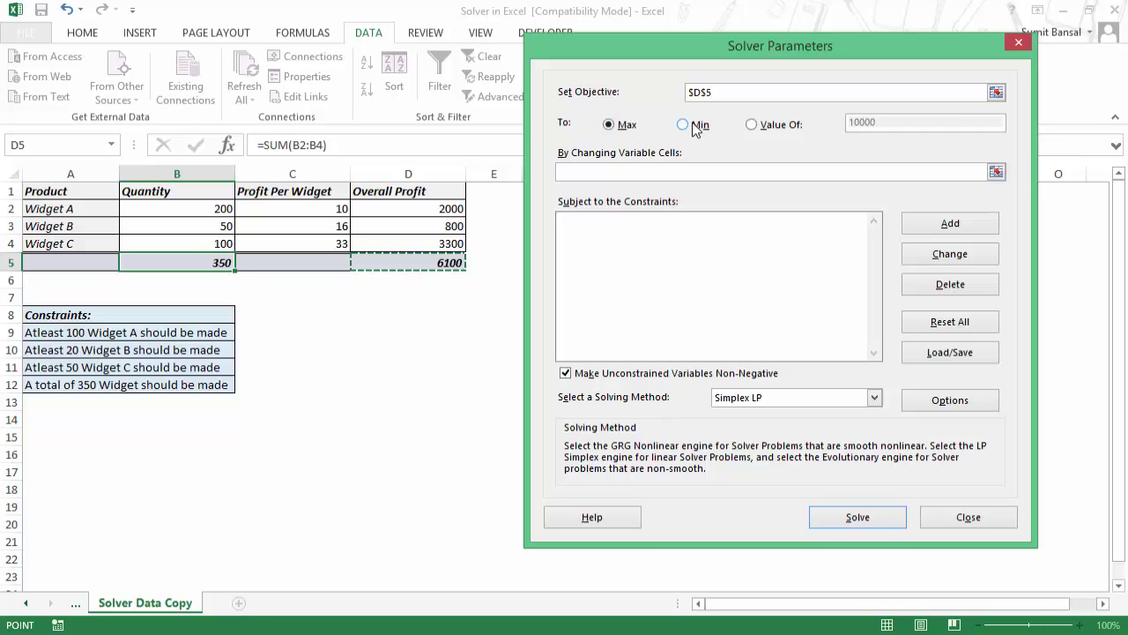
left_click(757, 126)
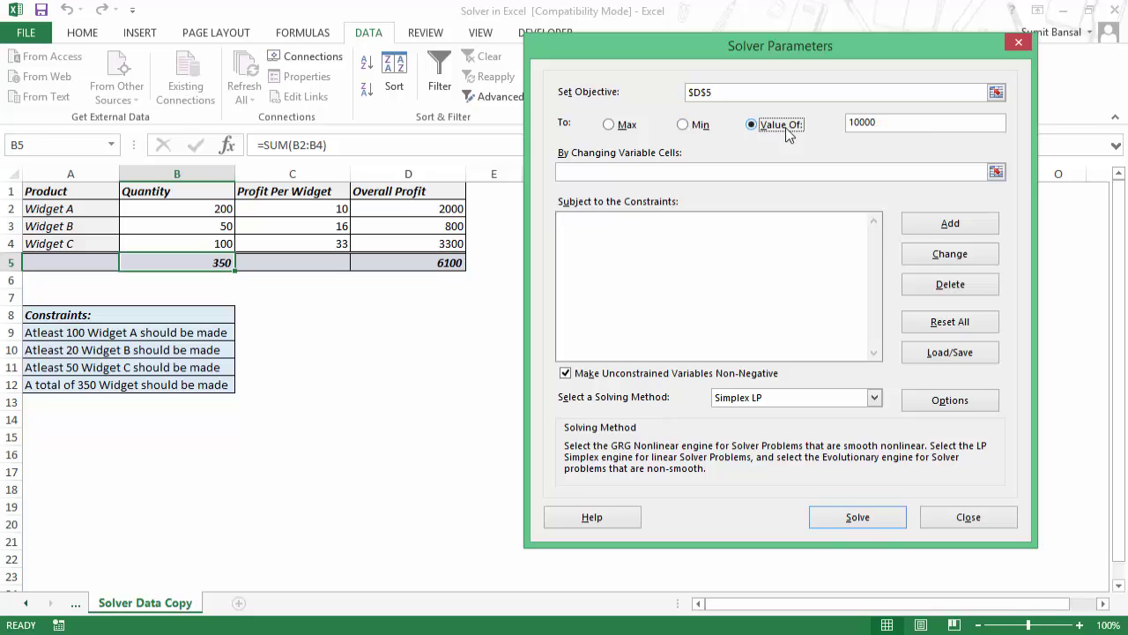
left_click(615, 125)
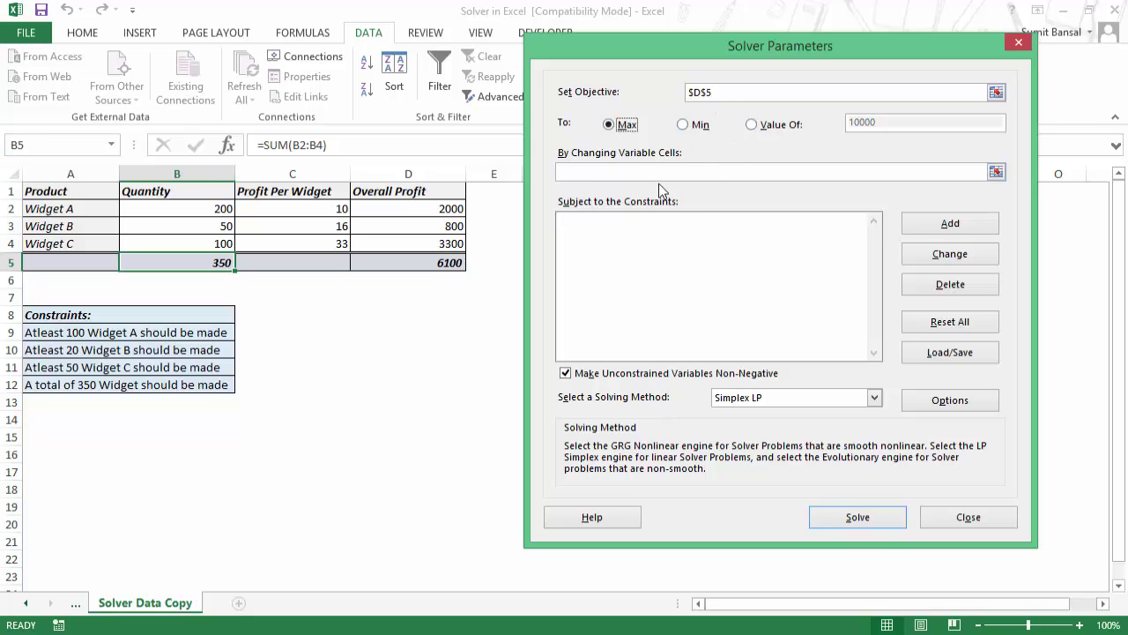
left_click(626, 171)
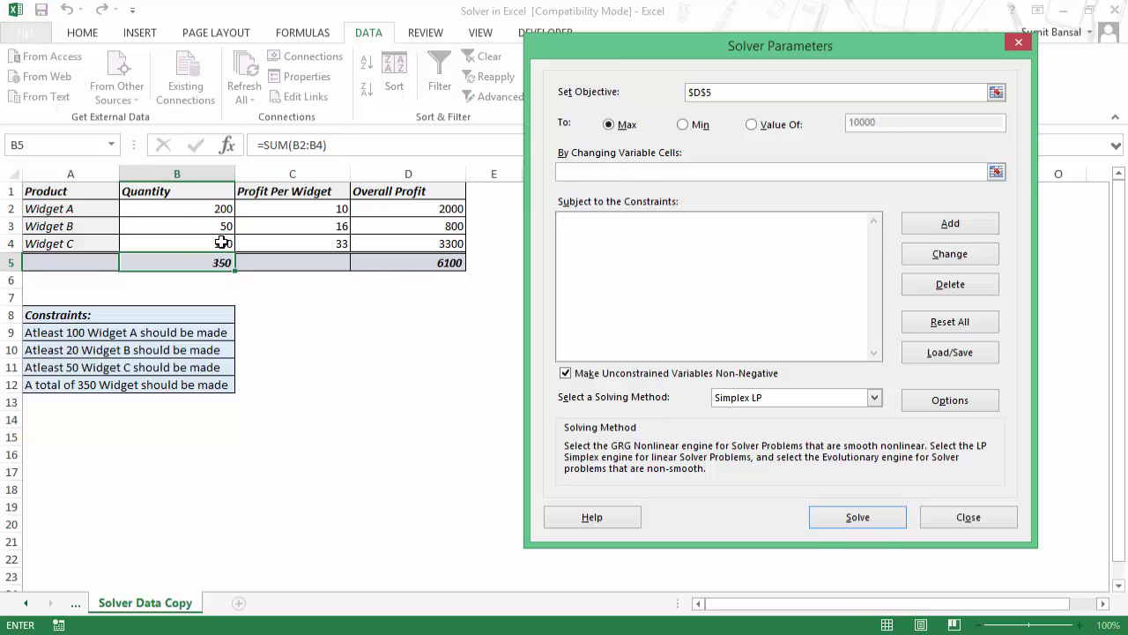
left_click_drag(169, 212, 226, 240)
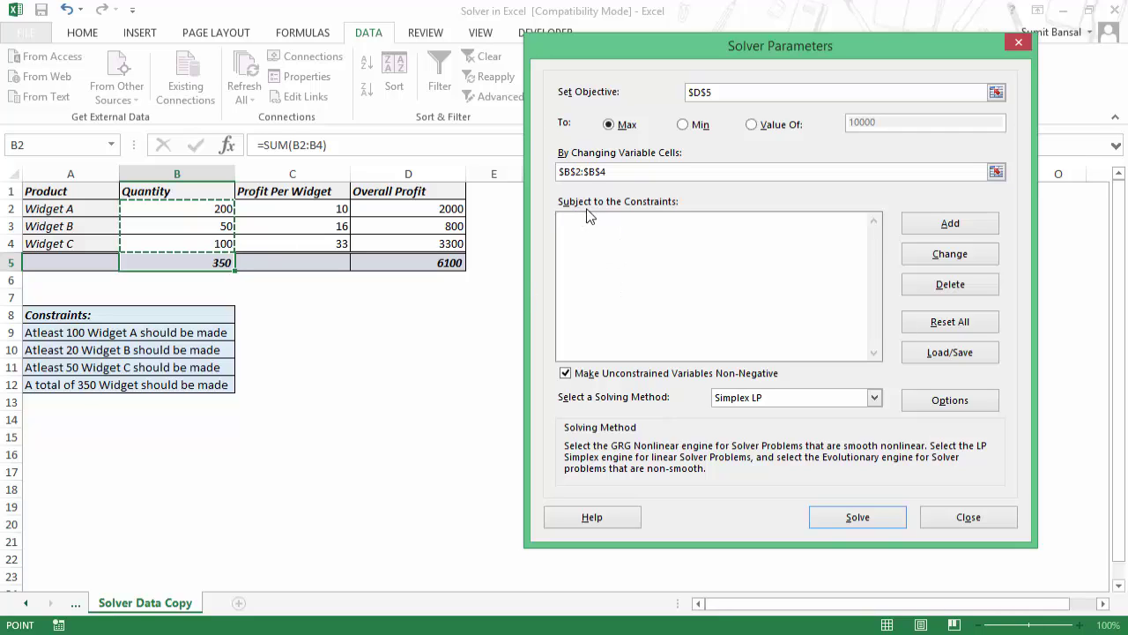
Step: Add the Widget A constraint $B$2 >= 100
left_click(976, 228)
left_click_drag(743, 234, 667, 214)
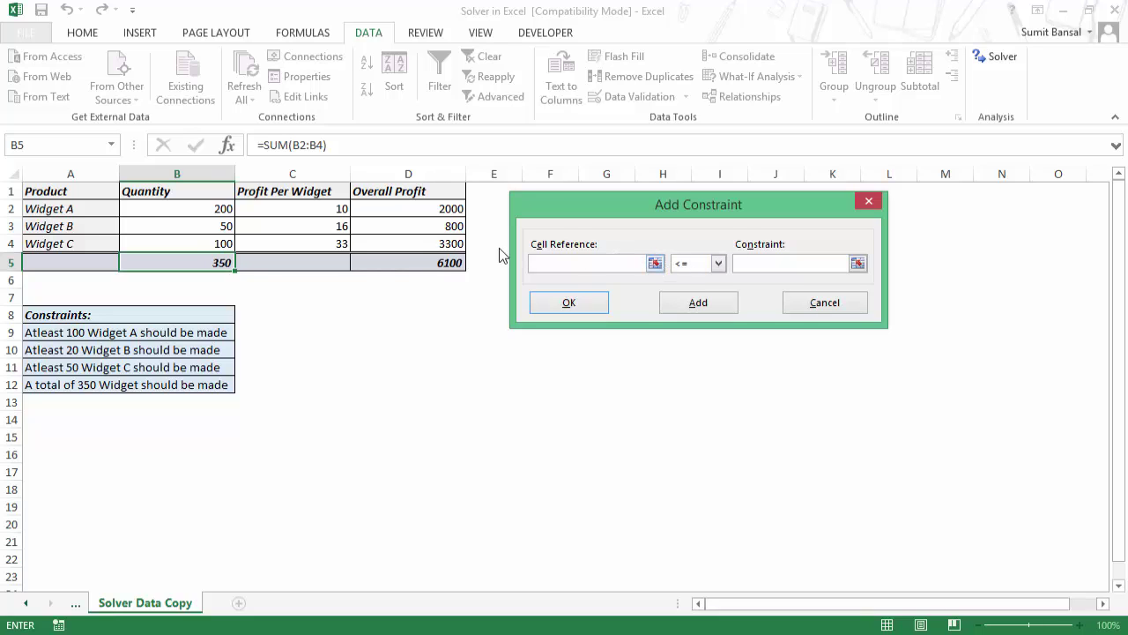
left_click(170, 208)
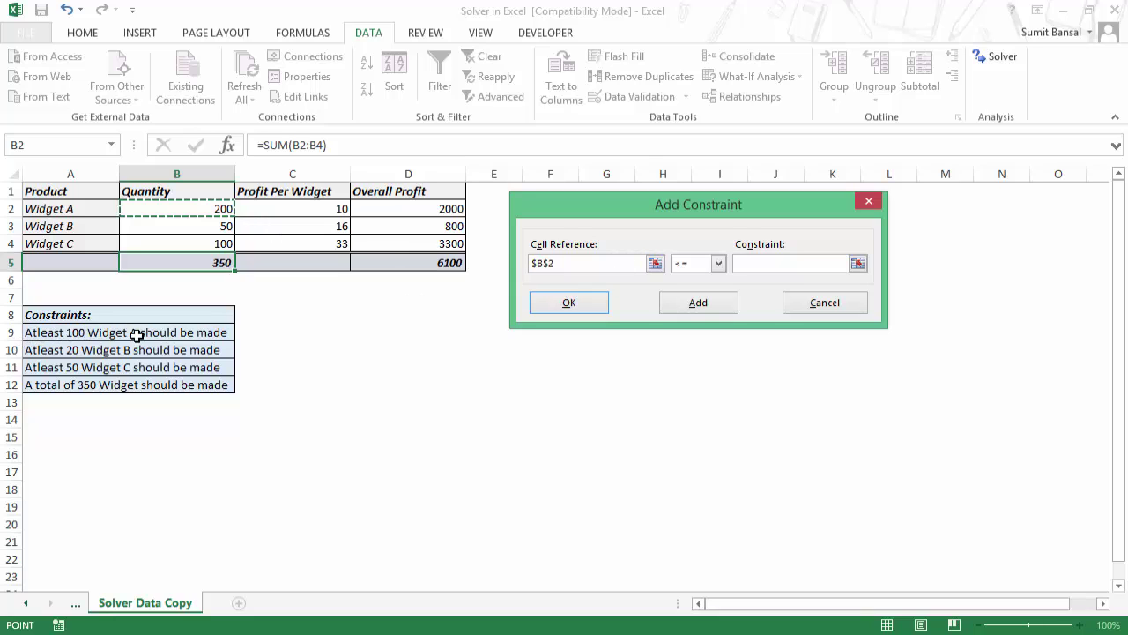
left_click(718, 263)
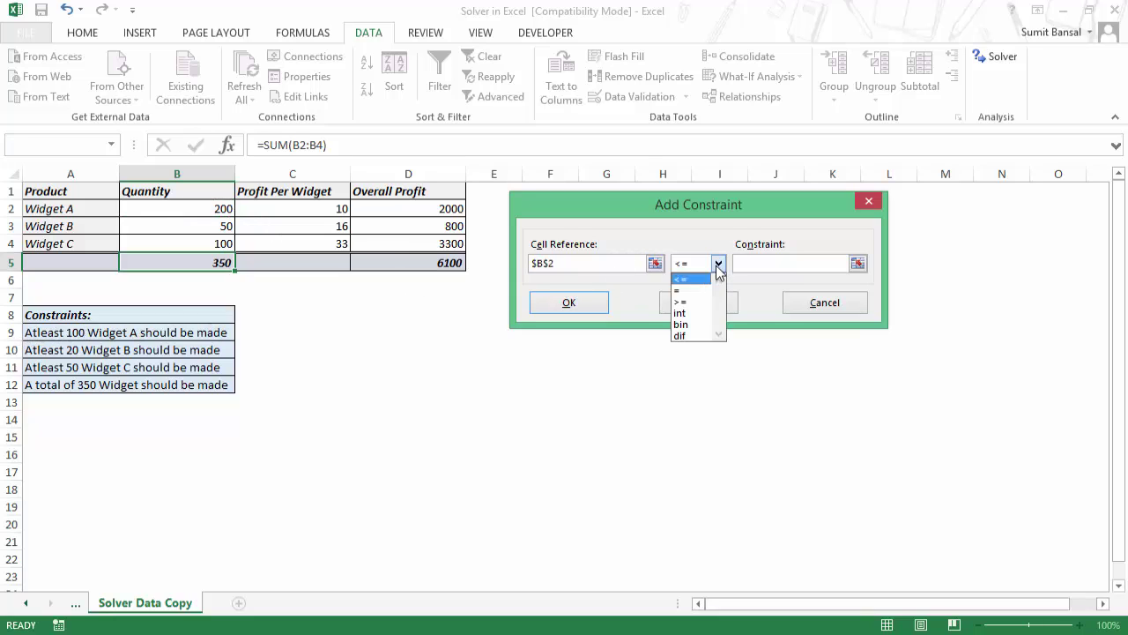
left_click(696, 302)
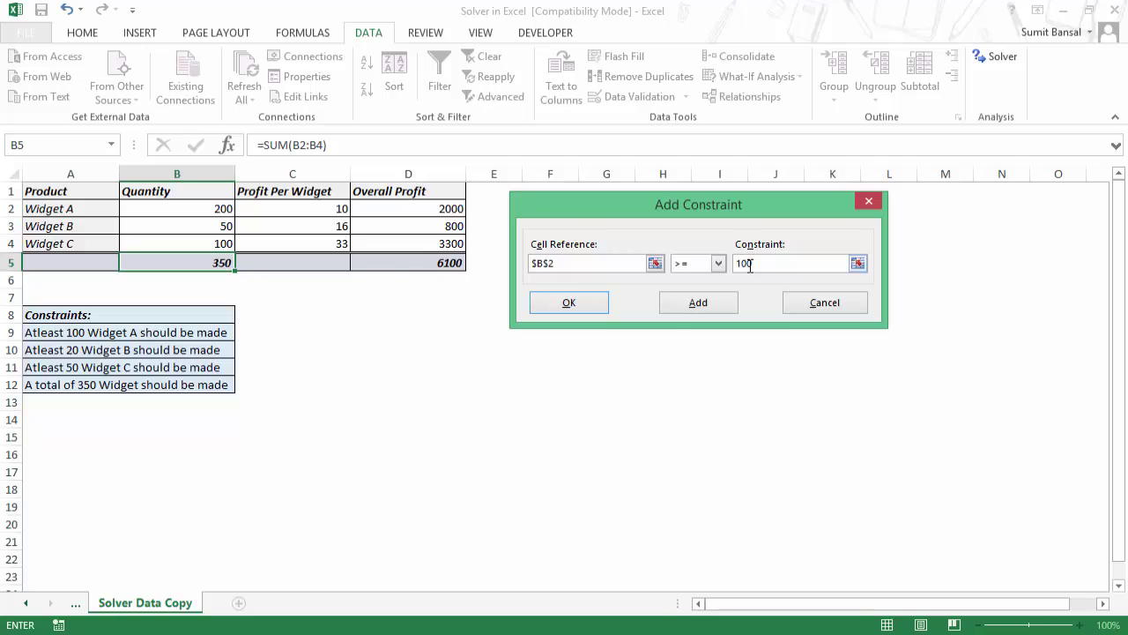
left_click(585, 305)
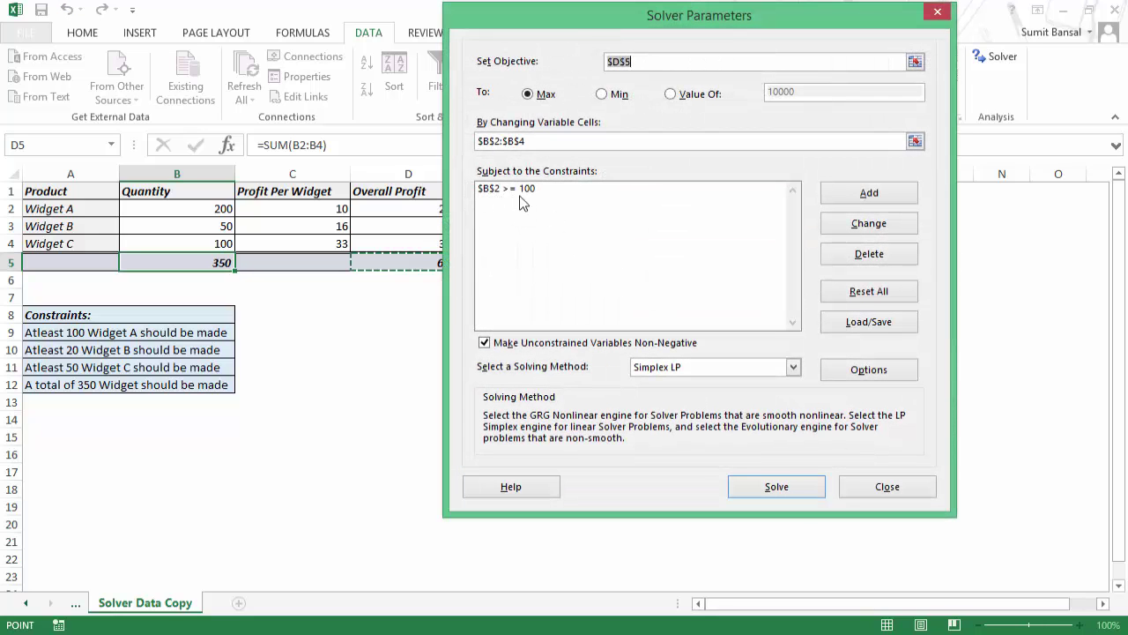
left_click_drag(598, 19, 639, 24)
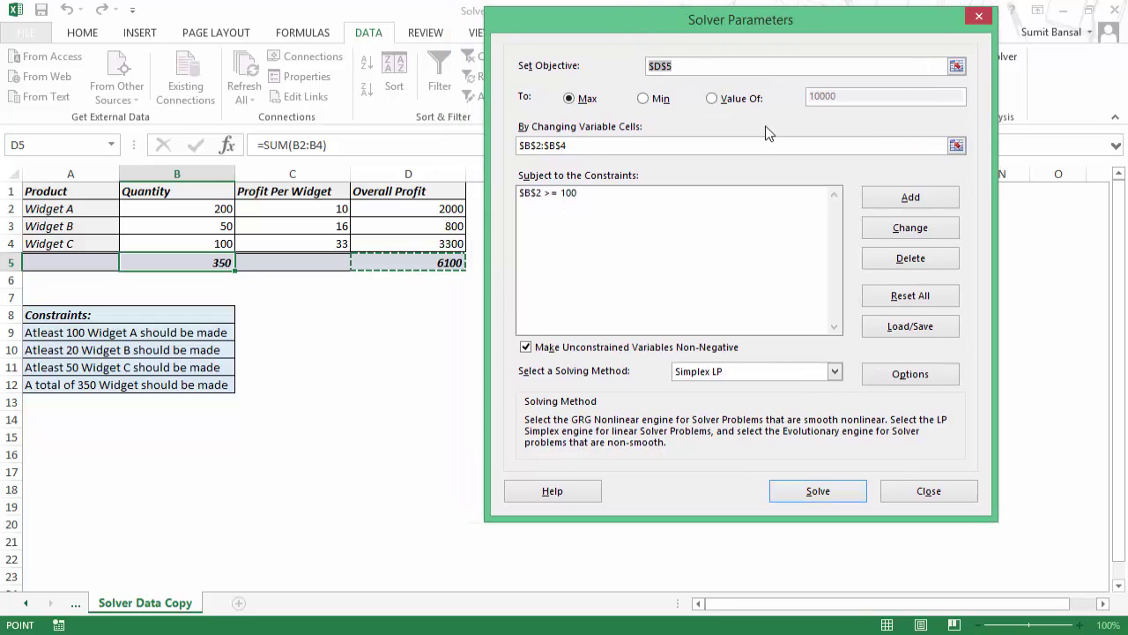
Step: Add the Widget B constraint $B$3 >= 20
left_click(890, 194)
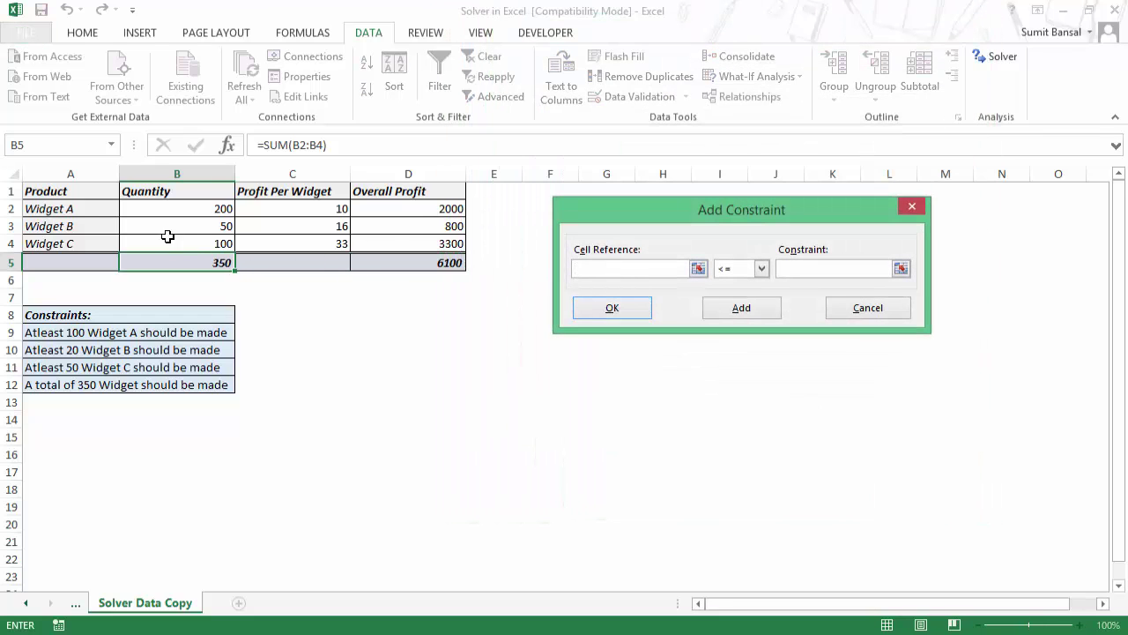
left_click(193, 226)
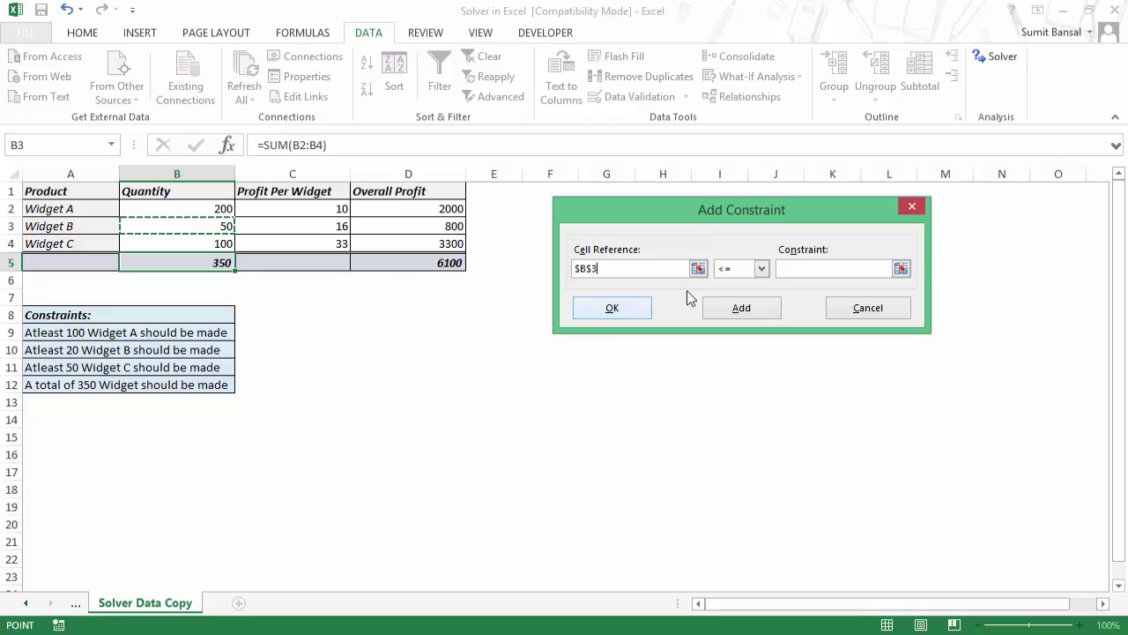
left_click(760, 268)
left_click(745, 308)
left_click(843, 270)
type("20")
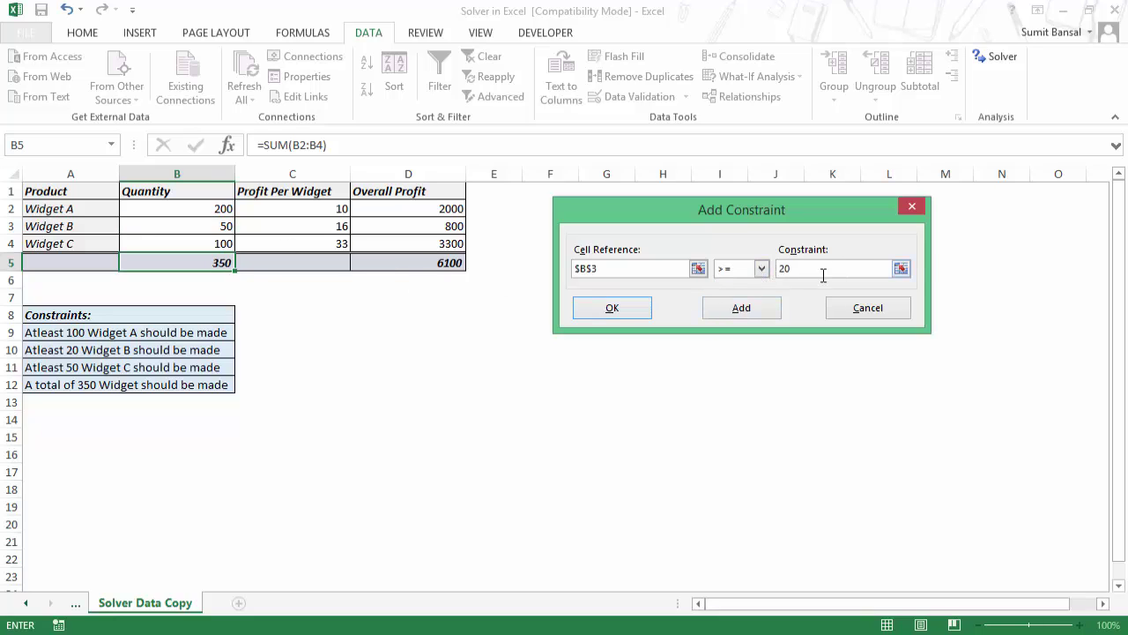
left_click(722, 310)
Step: Add the Widget C constraint $B$4 >= 50
left_click(182, 241)
left_click(761, 268)
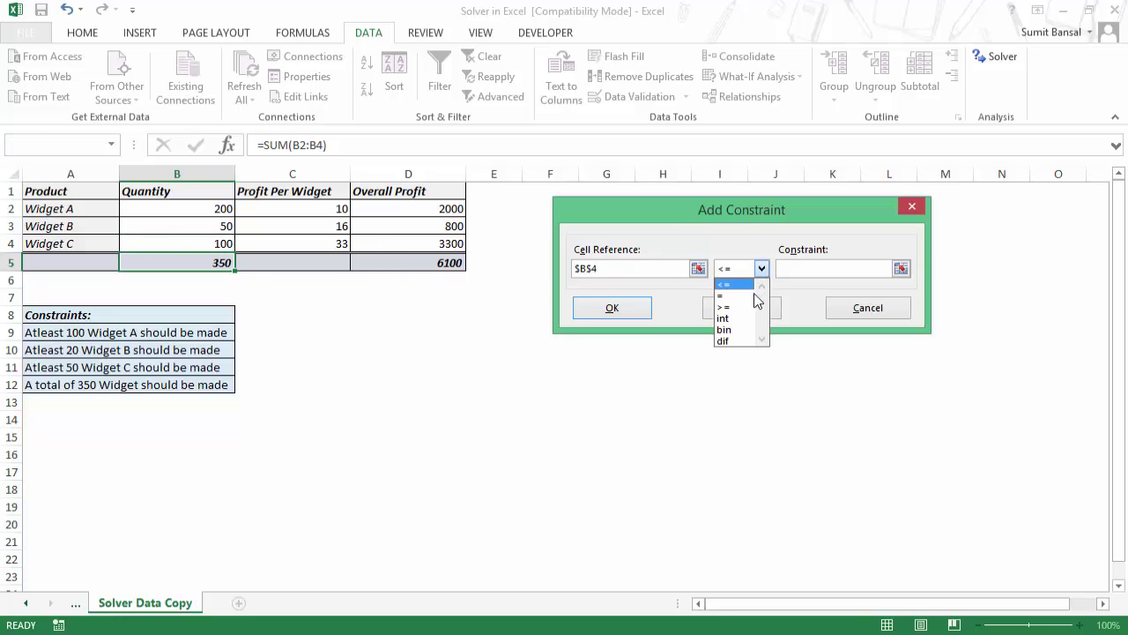
left_click(754, 306)
left_click(802, 269)
type("50")
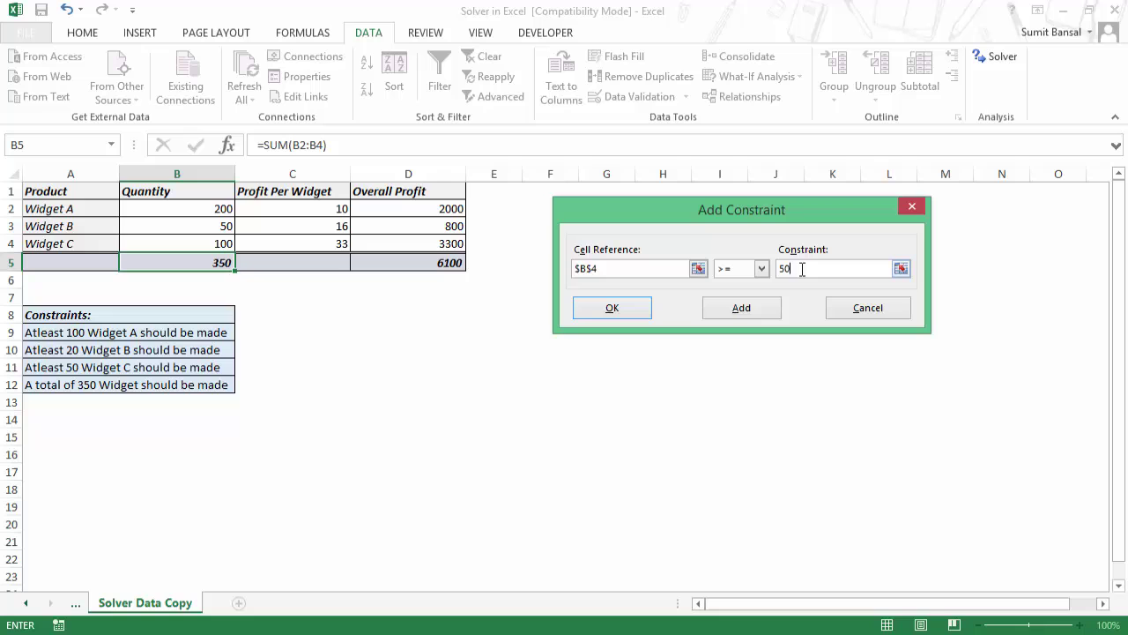
left_click(612, 308)
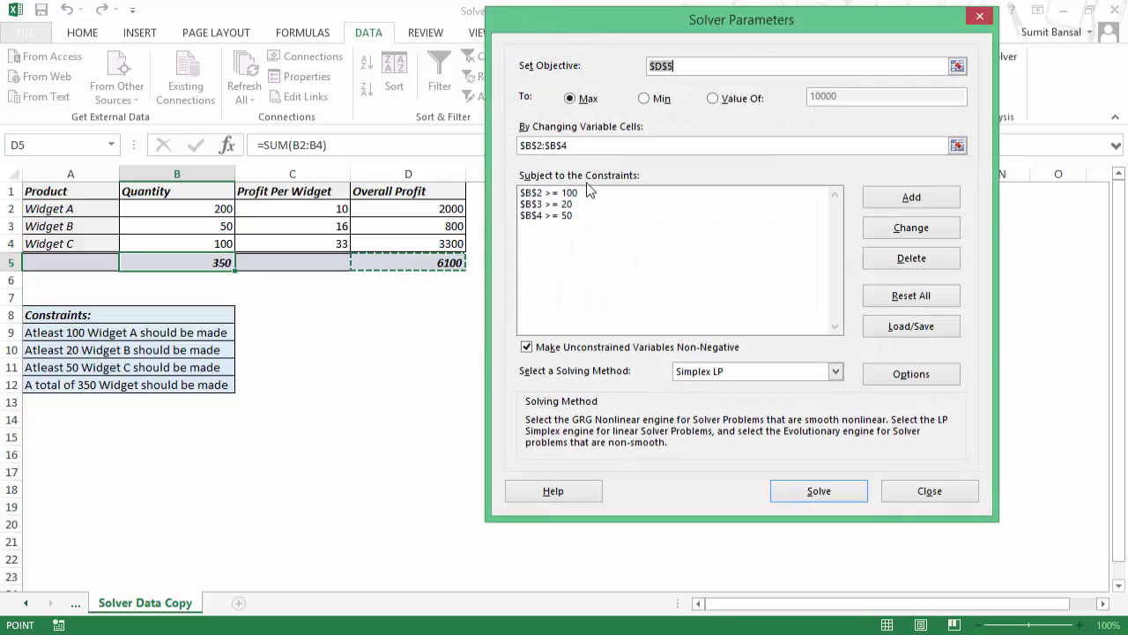
Step: Add the total quantity constraint $B$5 = 350
left_click(886, 197)
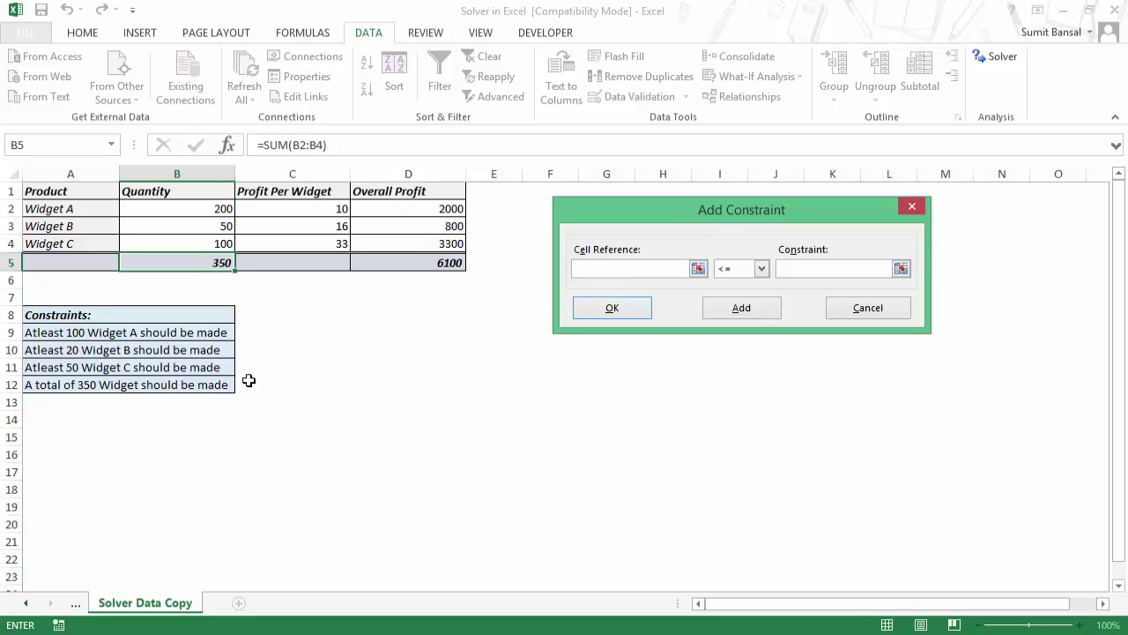
left_click(189, 262)
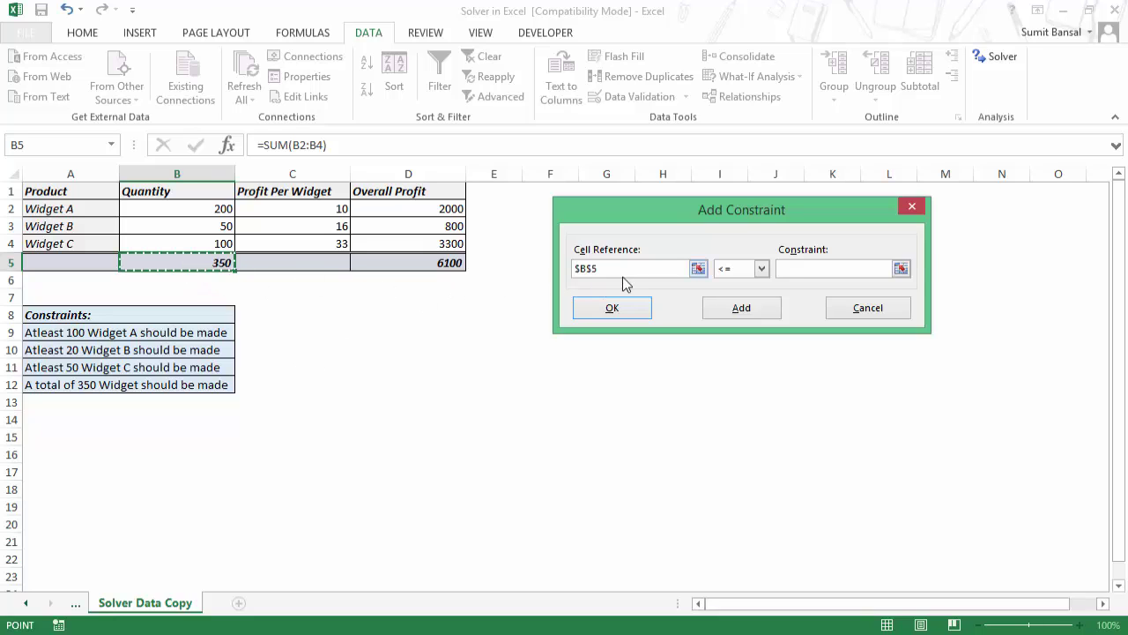
left_click(762, 269)
left_click(743, 294)
left_click(795, 270)
type("350")
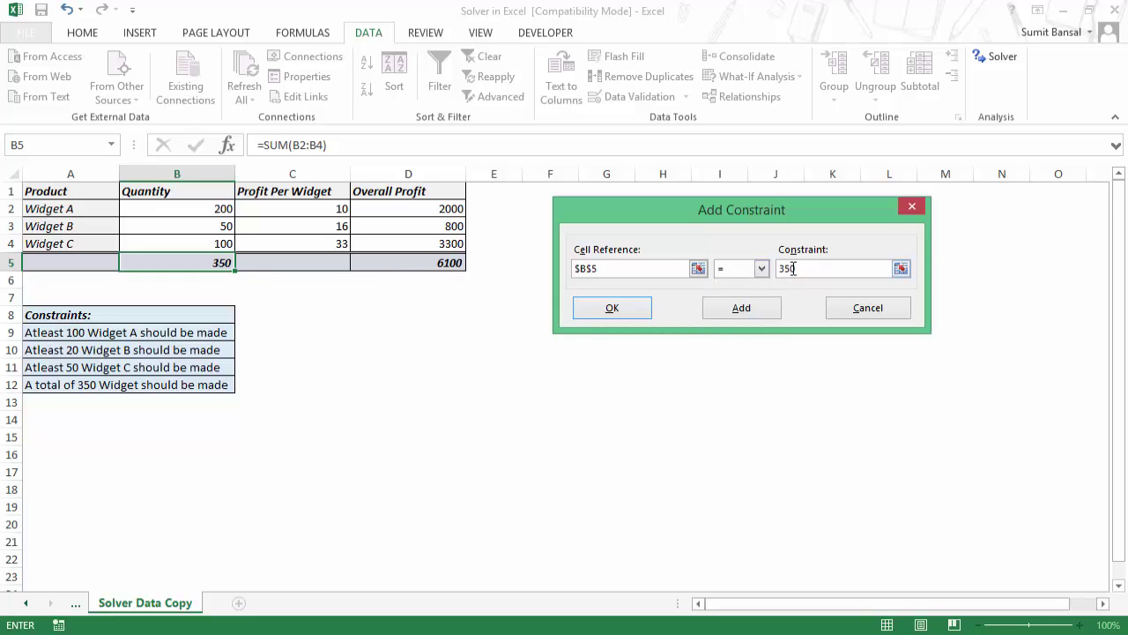
left_click(761, 269)
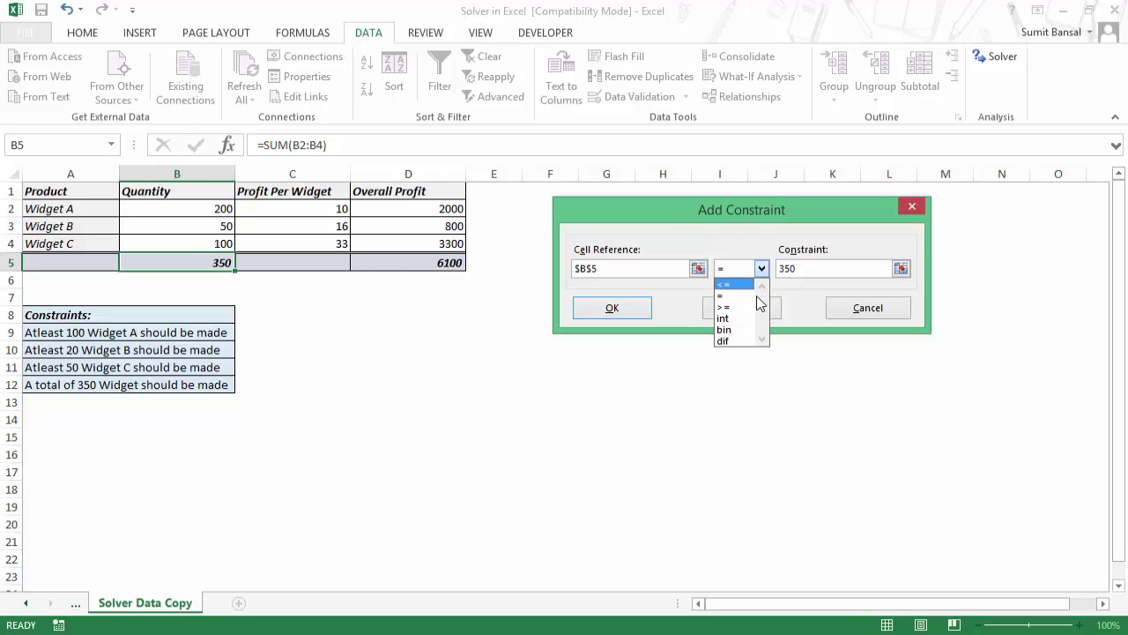
left_click(754, 250)
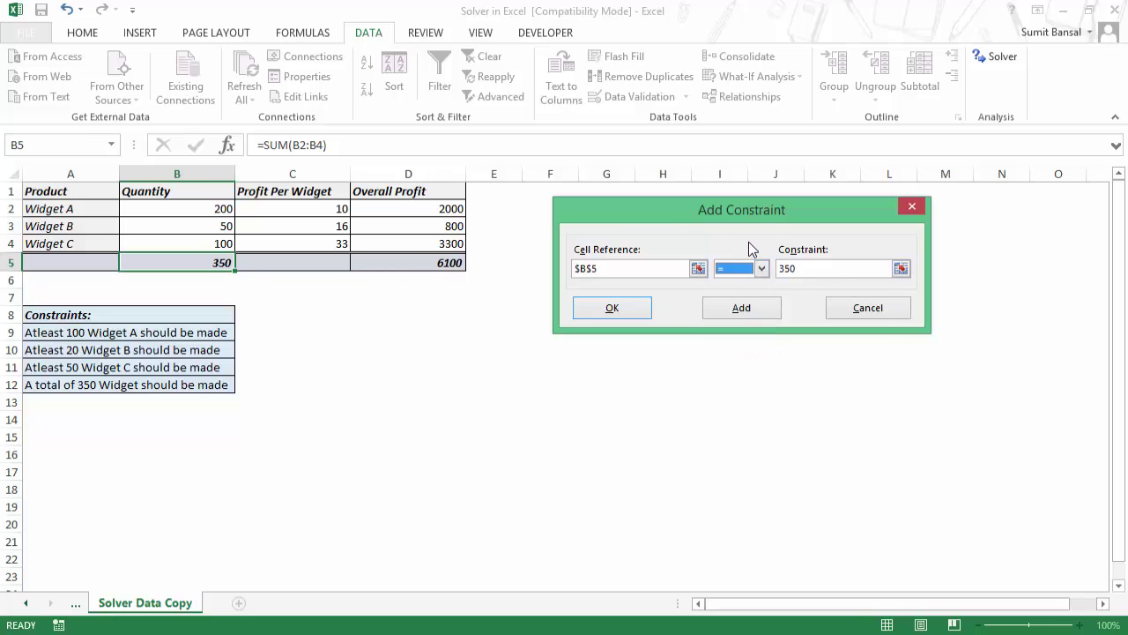
left_click(610, 310)
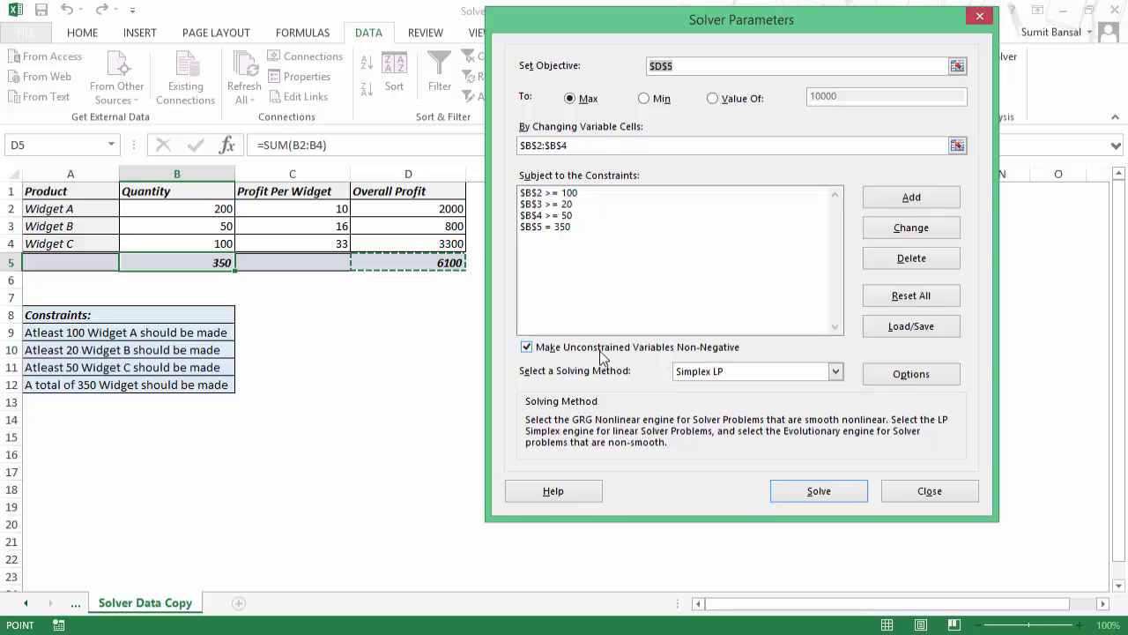
Step: Uncheck 'Make Unconstrained Variables Non-Negative' in Solver Parameters
left_click(527, 347)
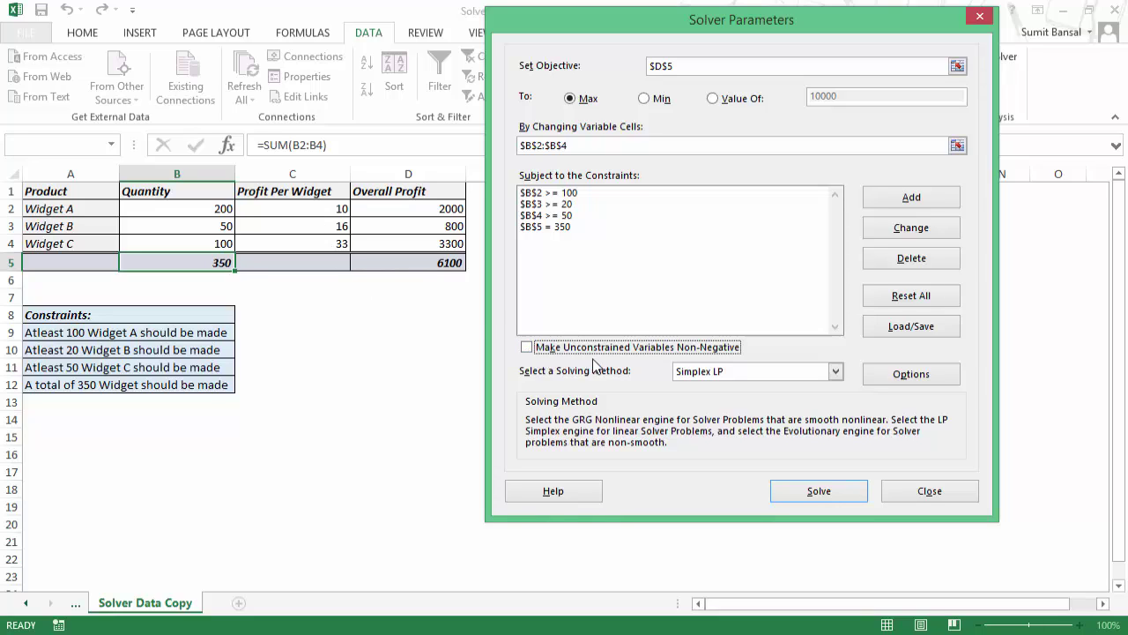
left_click(763, 375)
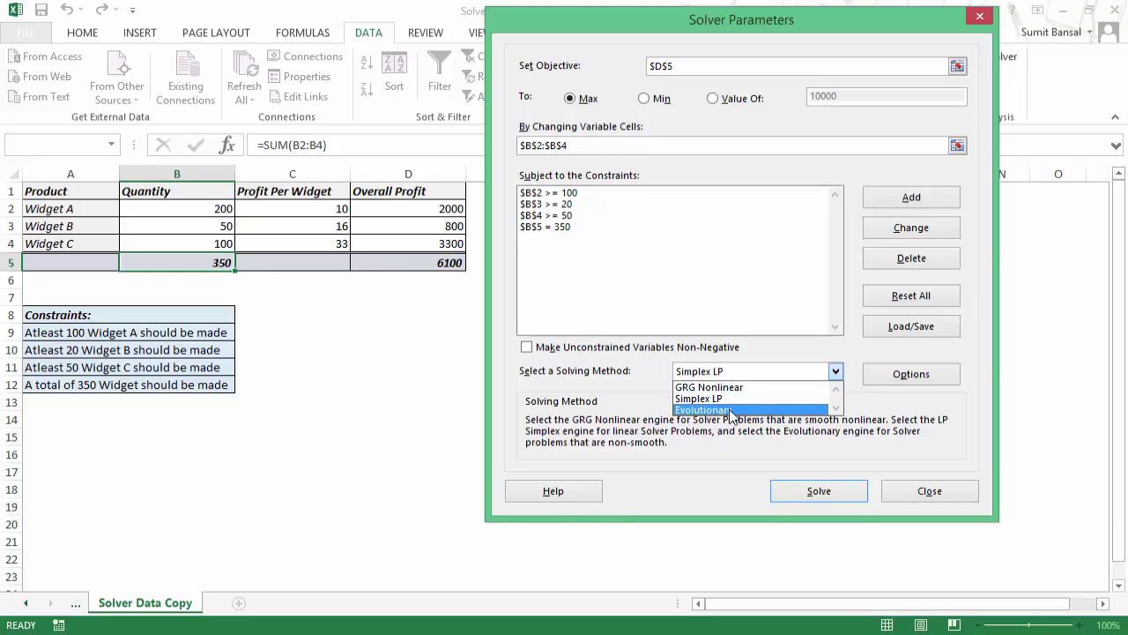
key("alt+k")
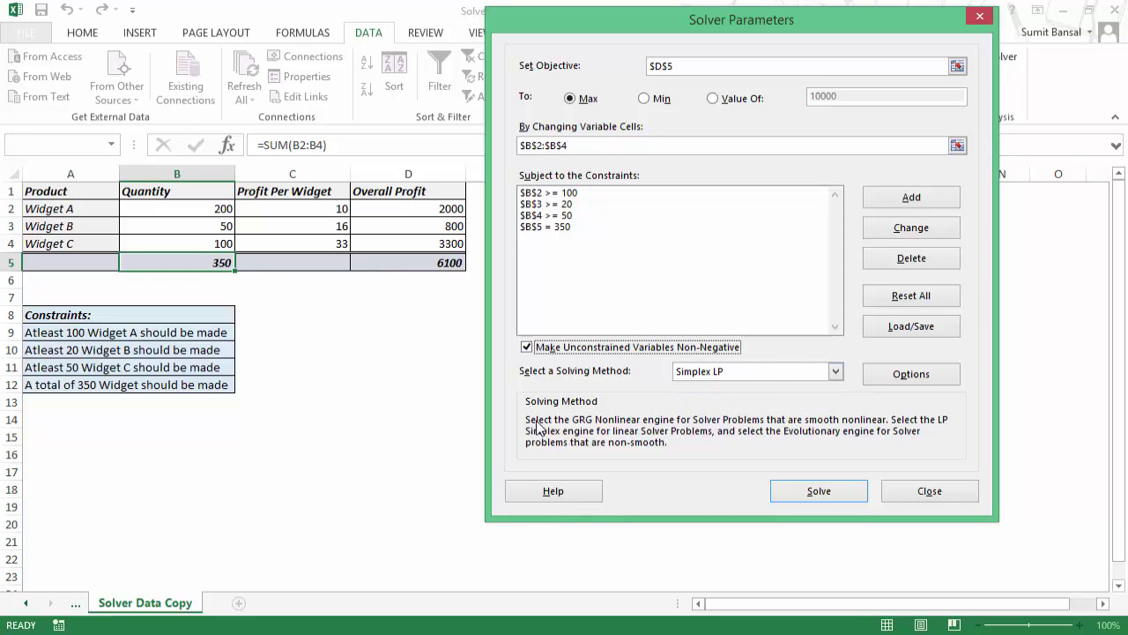
left_click(551, 349)
left_click(740, 372)
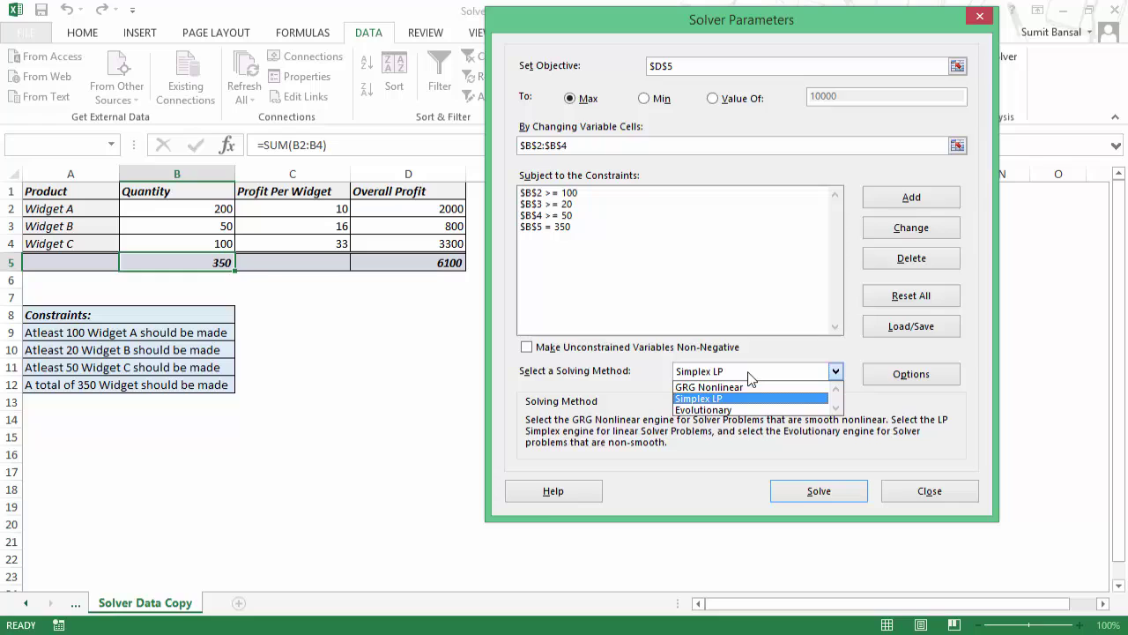
left_click(702, 403)
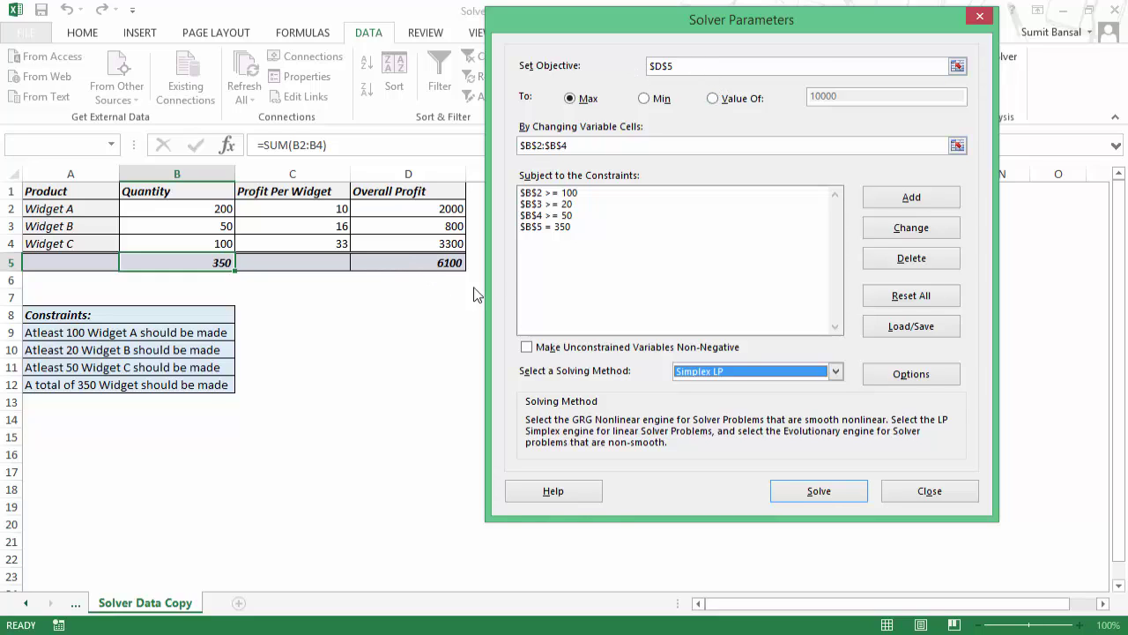
Step: Solve, giving quantities 100, 20, 230 and overall profit 8910 in D5
left_click(784, 495)
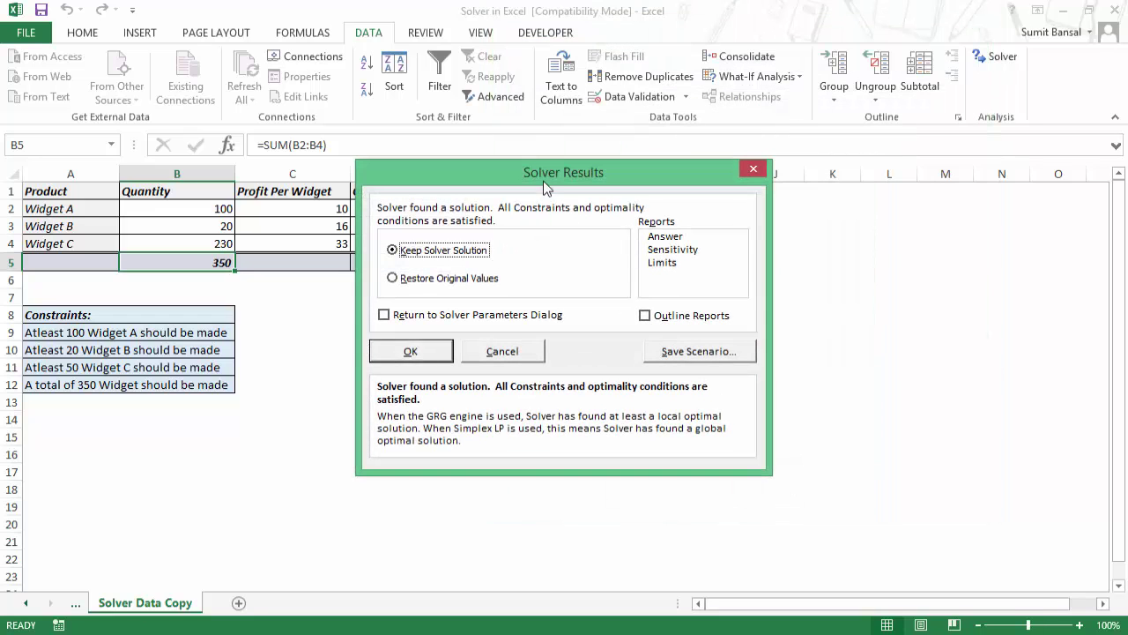
left_click_drag(547, 177, 791, 167)
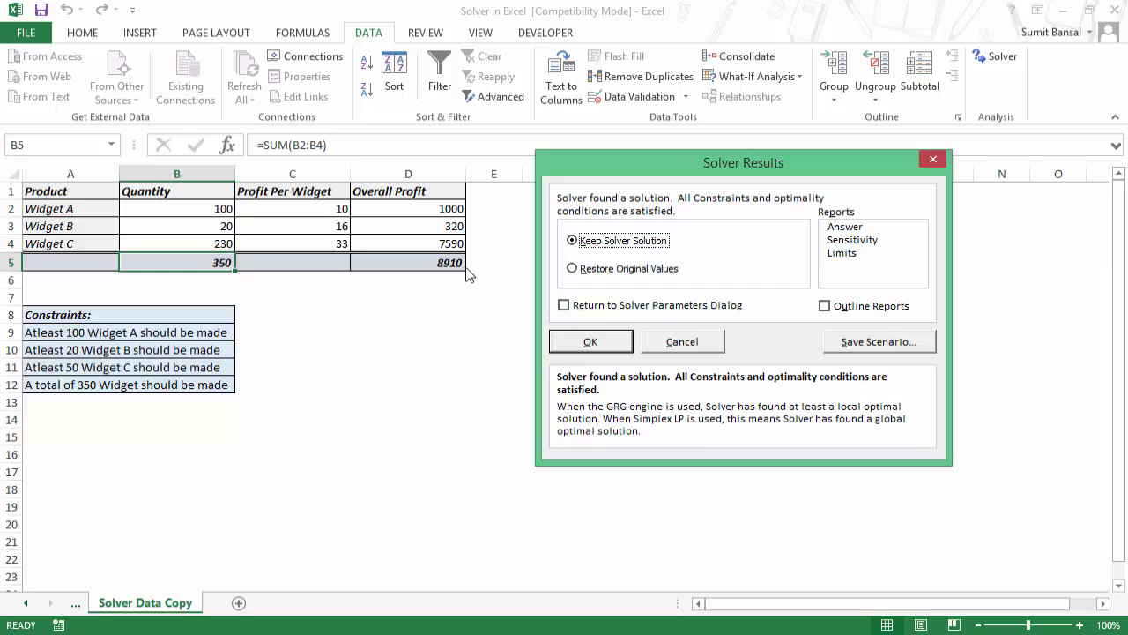
Step: Keep the Solver solution and create Answer, Sensitivity and Limits reports
left_click(623, 272)
left_click(603, 243)
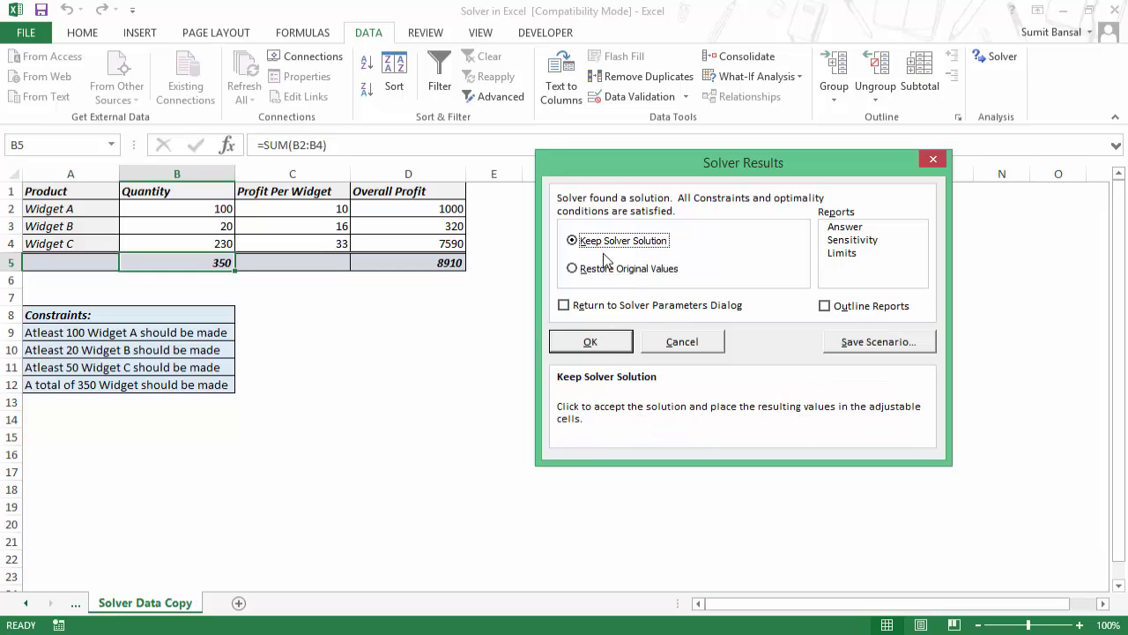
left_click(850, 228)
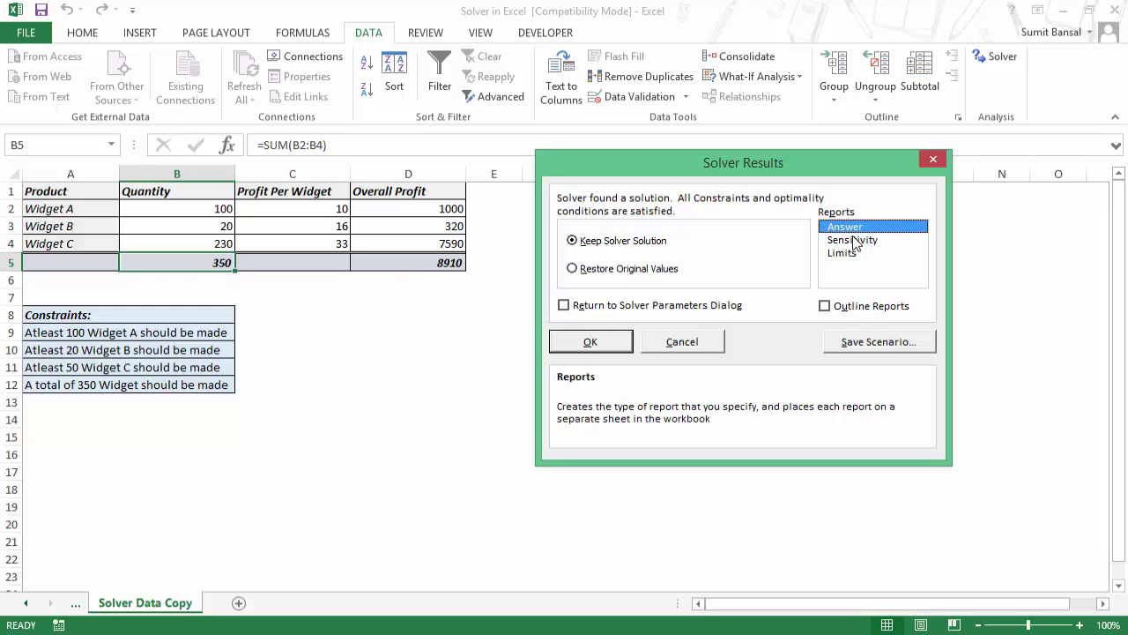
left_click(854, 241)
left_click(852, 254)
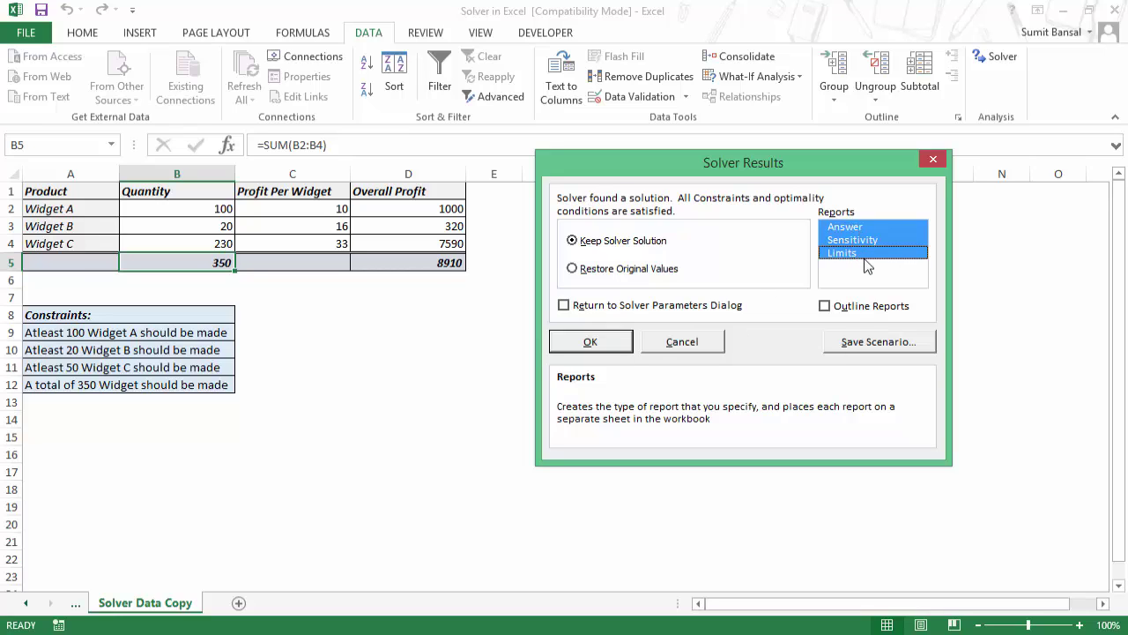
left_click(597, 348)
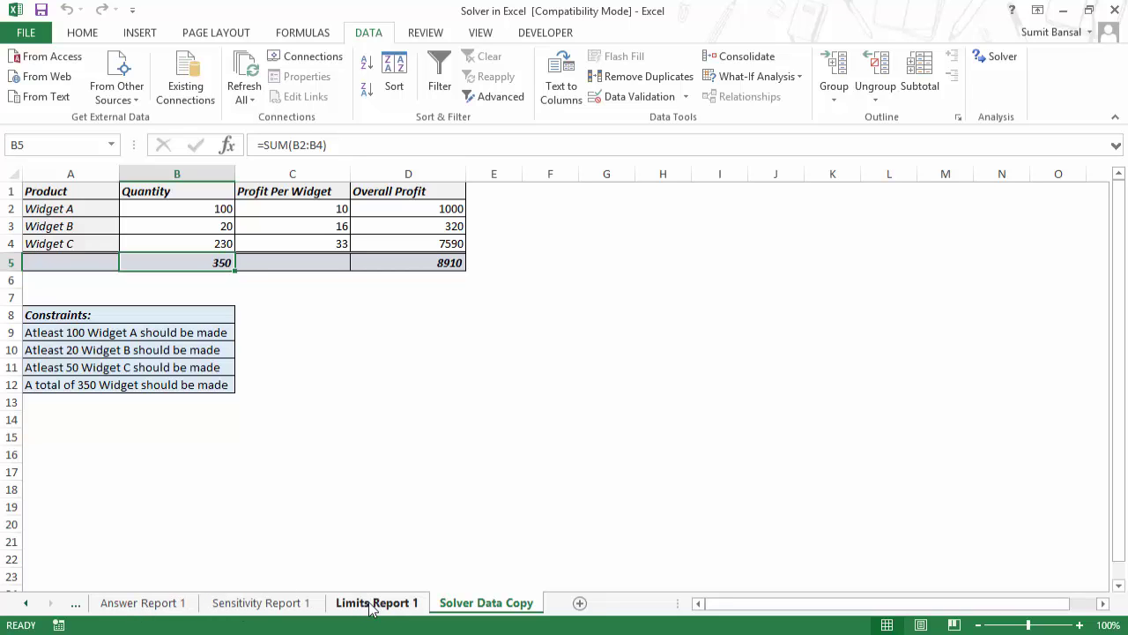
Step: Open Answer Report 1 and compare the original profit 6100 with the final 8910
left_click(161, 610)
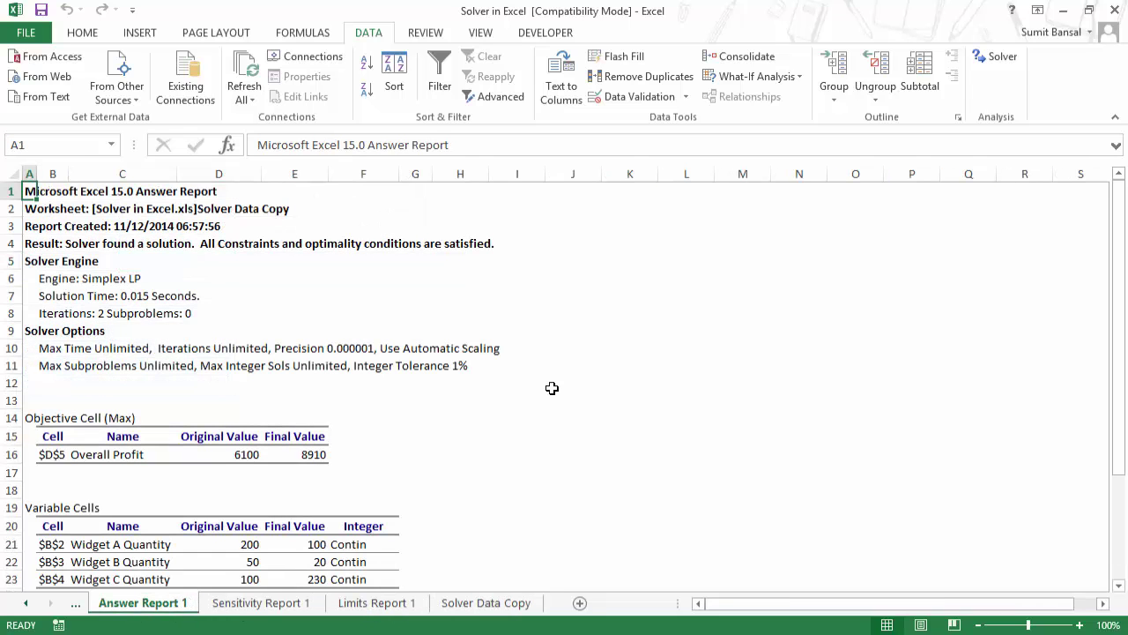
scroll(259, 385, "down", 2)
scroll(260, 388, "down", 1)
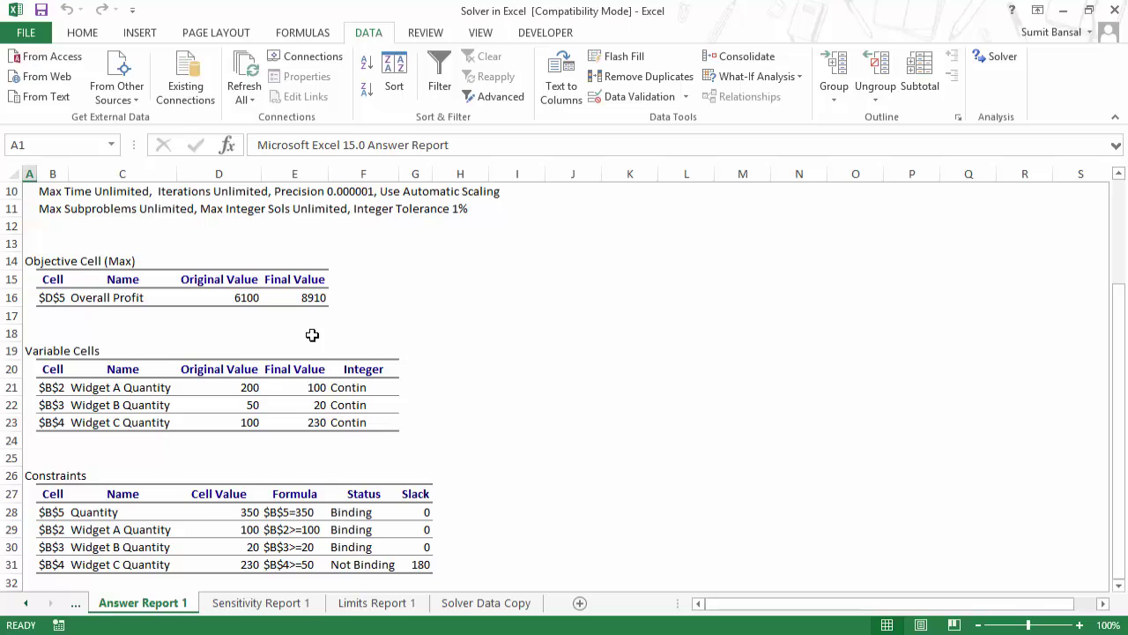
scroll(312, 333, "down", 1)
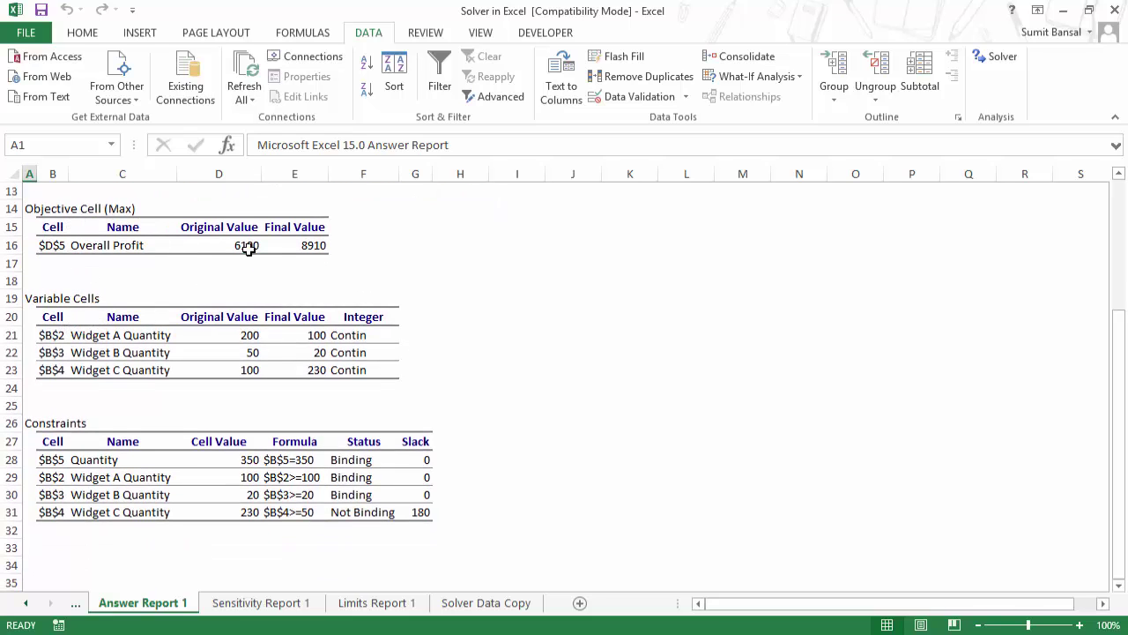
left_click(320, 246)
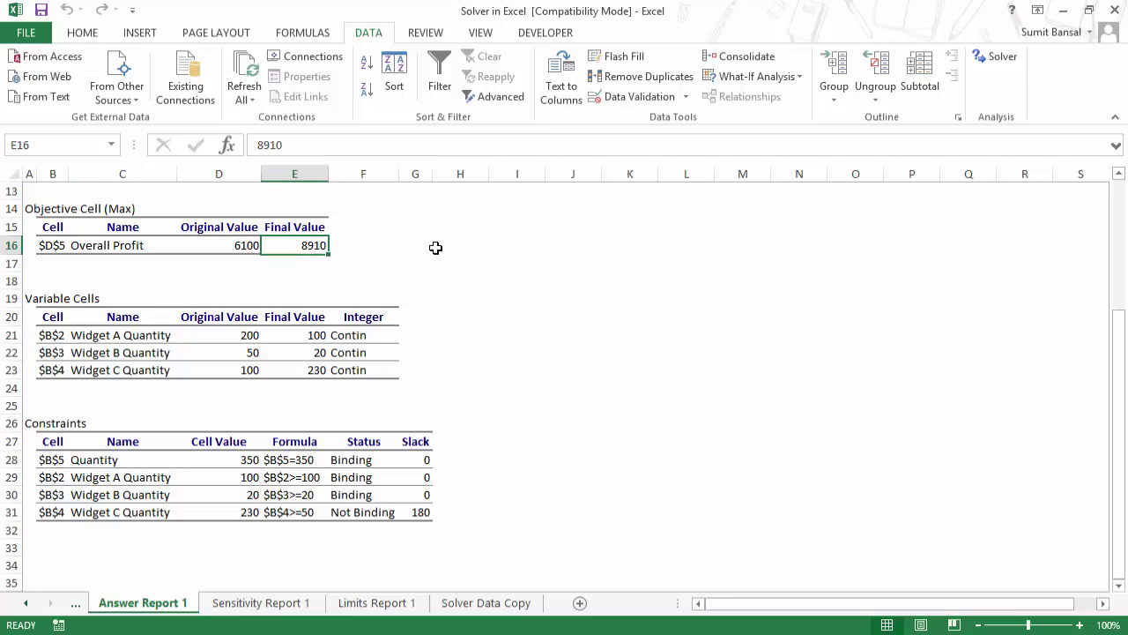
left_click(244, 247)
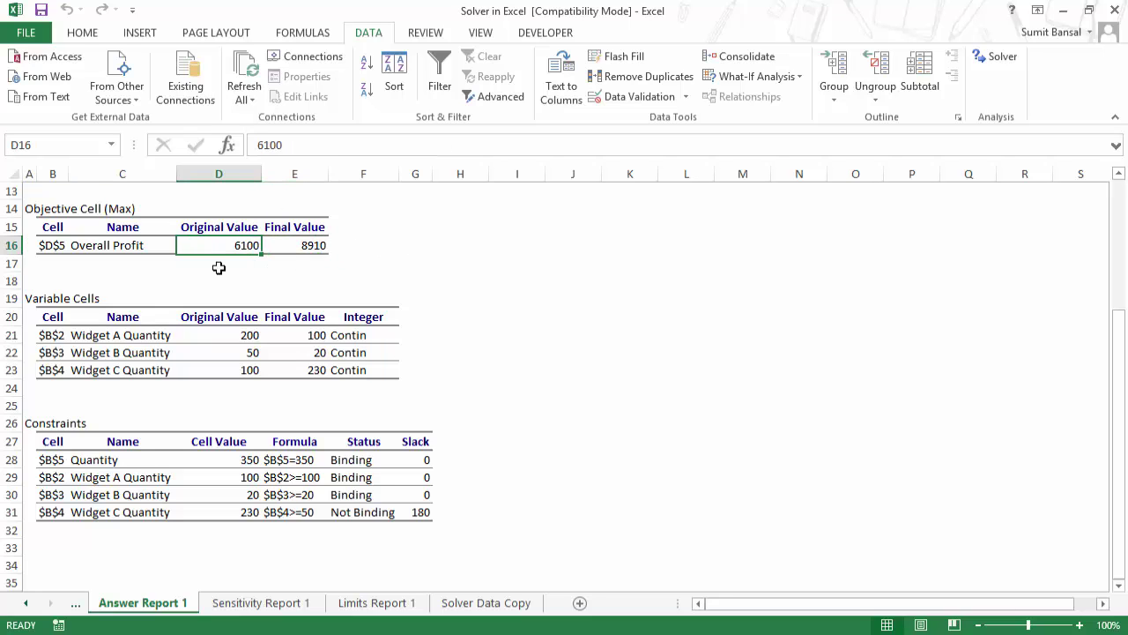
Step: Review the original and final widget quantities and the constraint values and formulas
left_click_drag(216, 338, 224, 367)
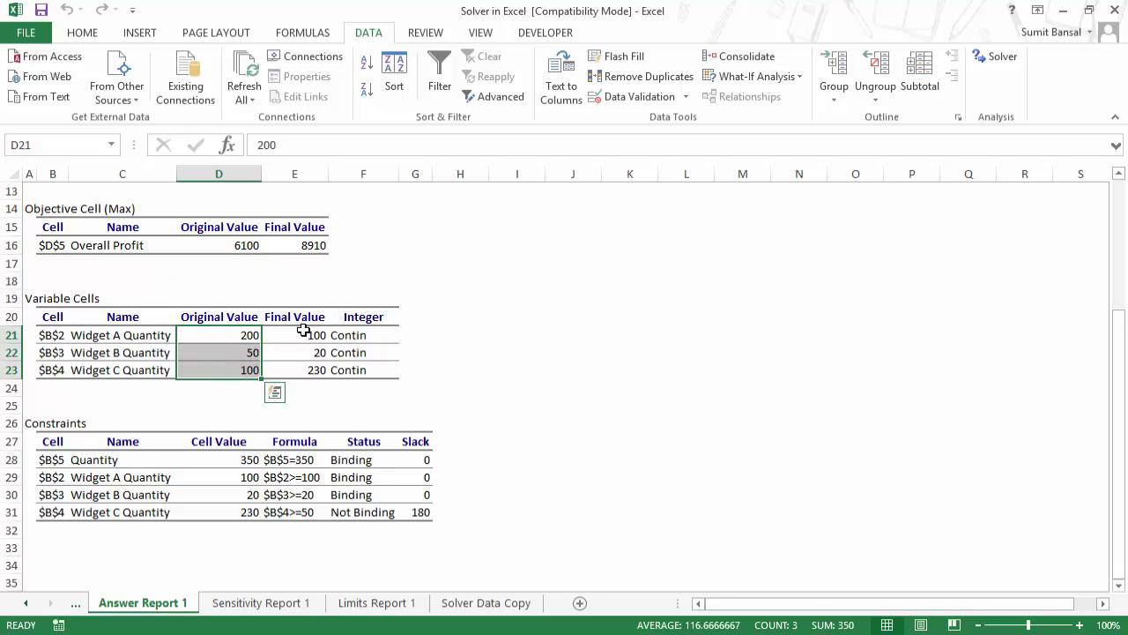
left_click_drag(304, 329, 300, 370)
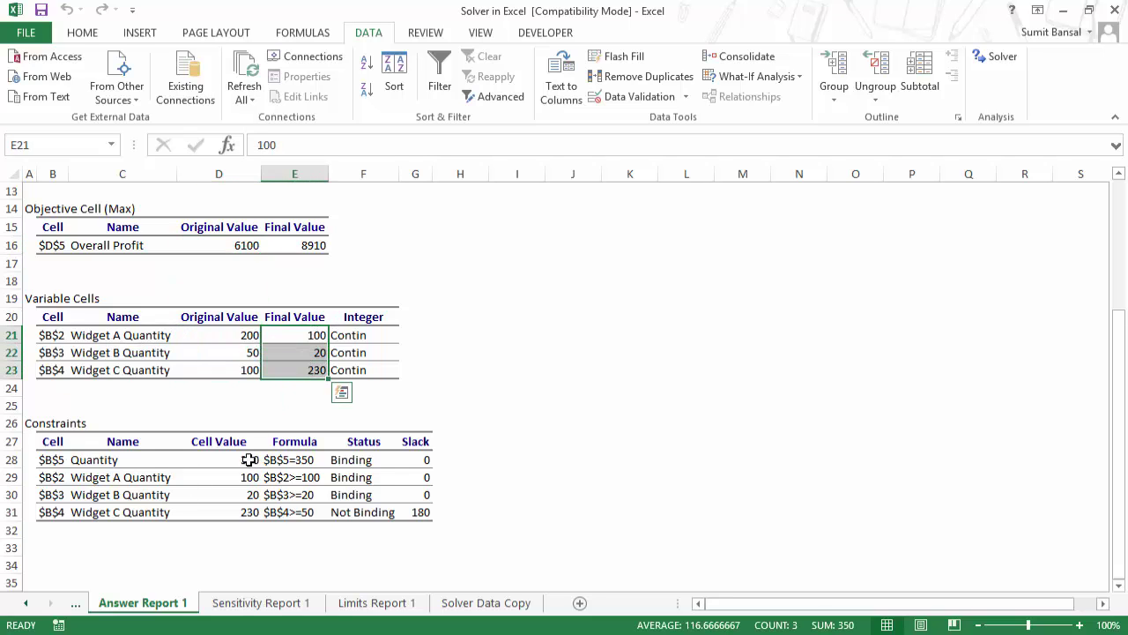
left_click_drag(249, 459, 248, 513)
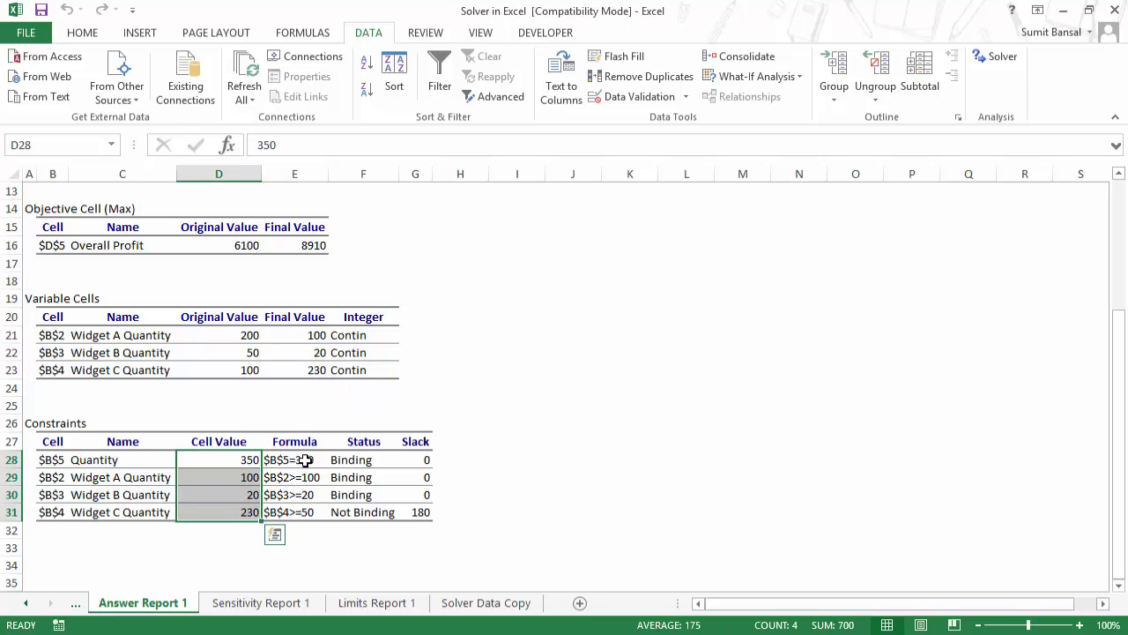
left_click_drag(304, 460, 305, 511)
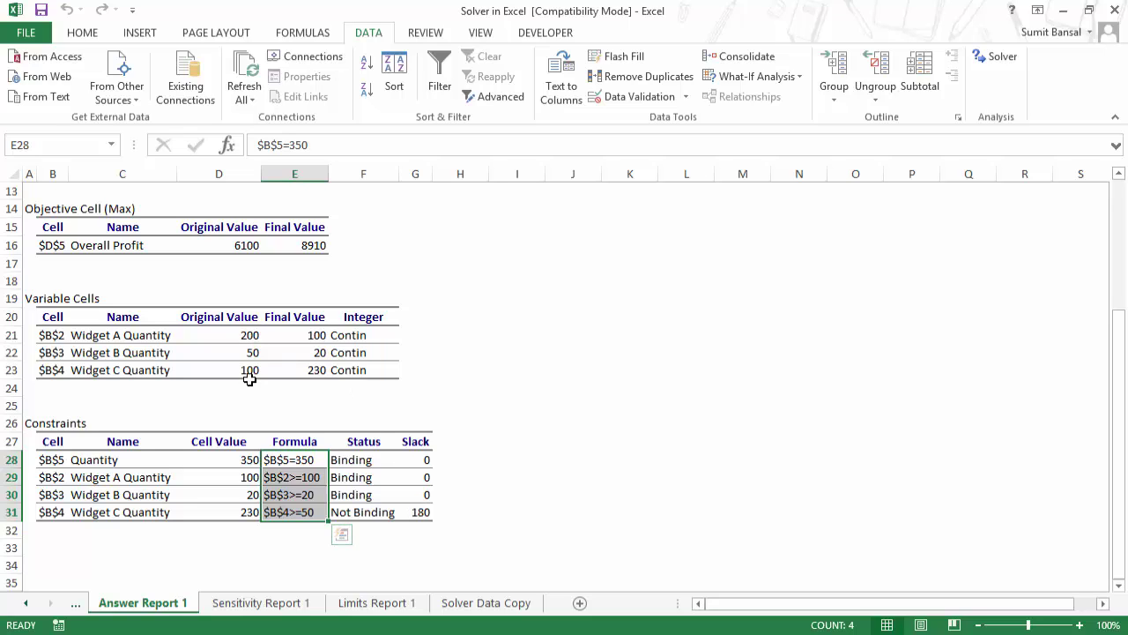
Step: Browse Sensitivity Report 1 (Widget A reduced cost -23) and Limits Report 1, then return to Solver Data Copy
left_click(265, 604)
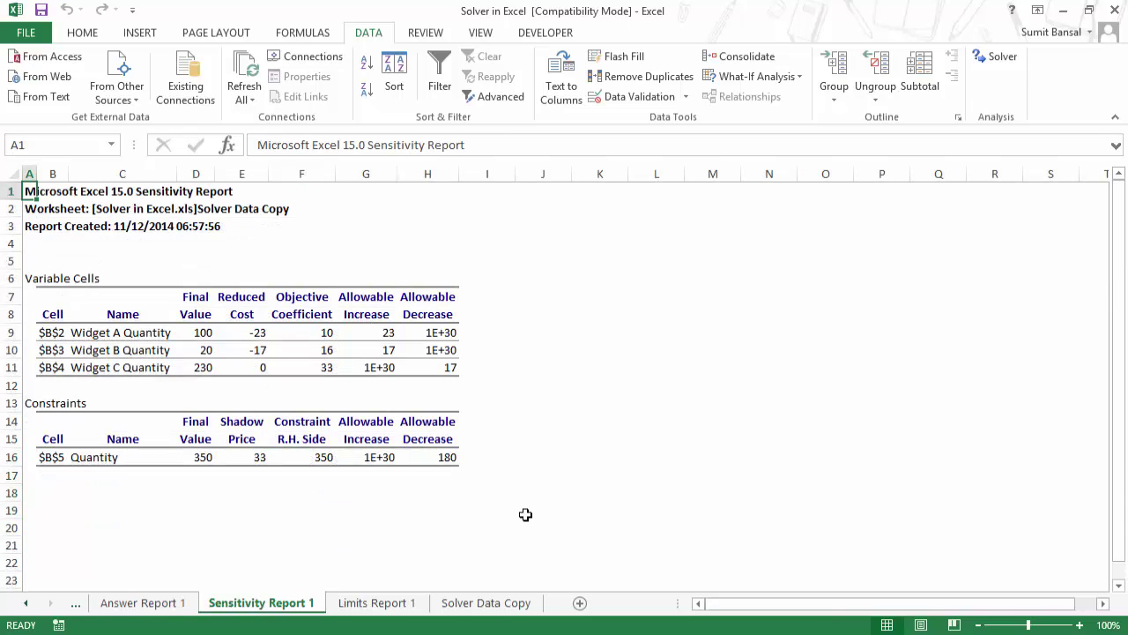
left_click(356, 606)
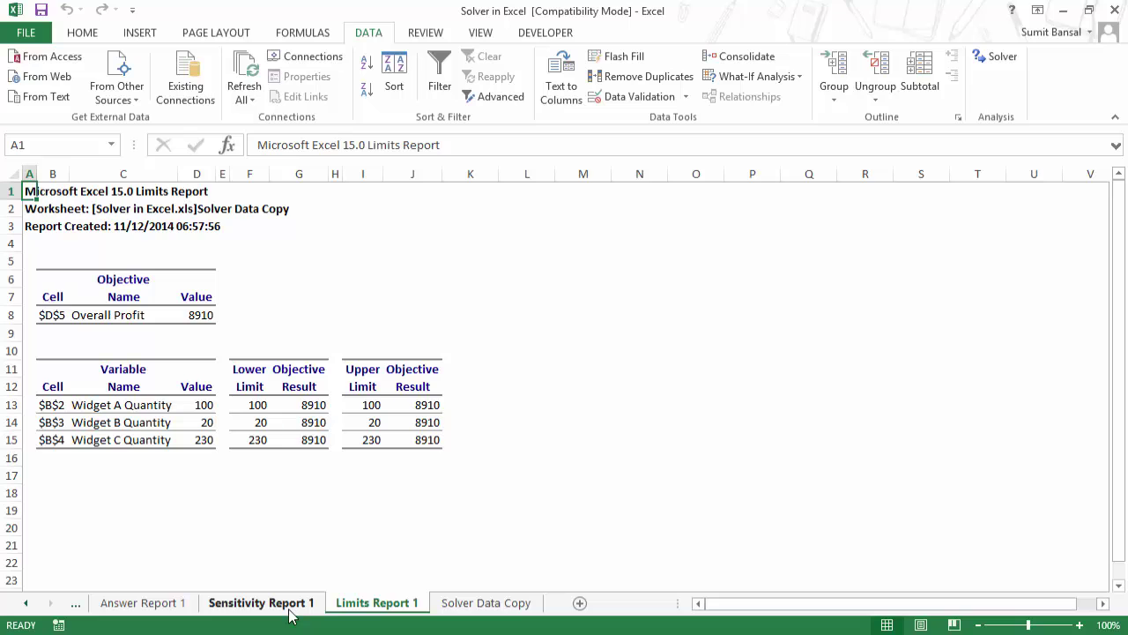
left_click(290, 608)
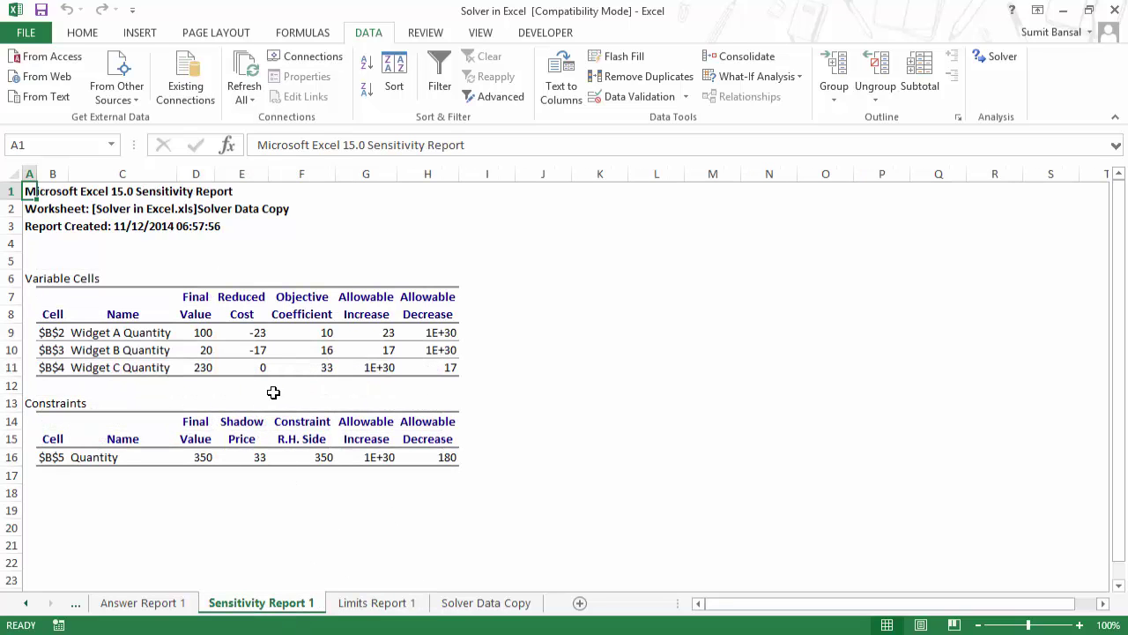
left_click(254, 334)
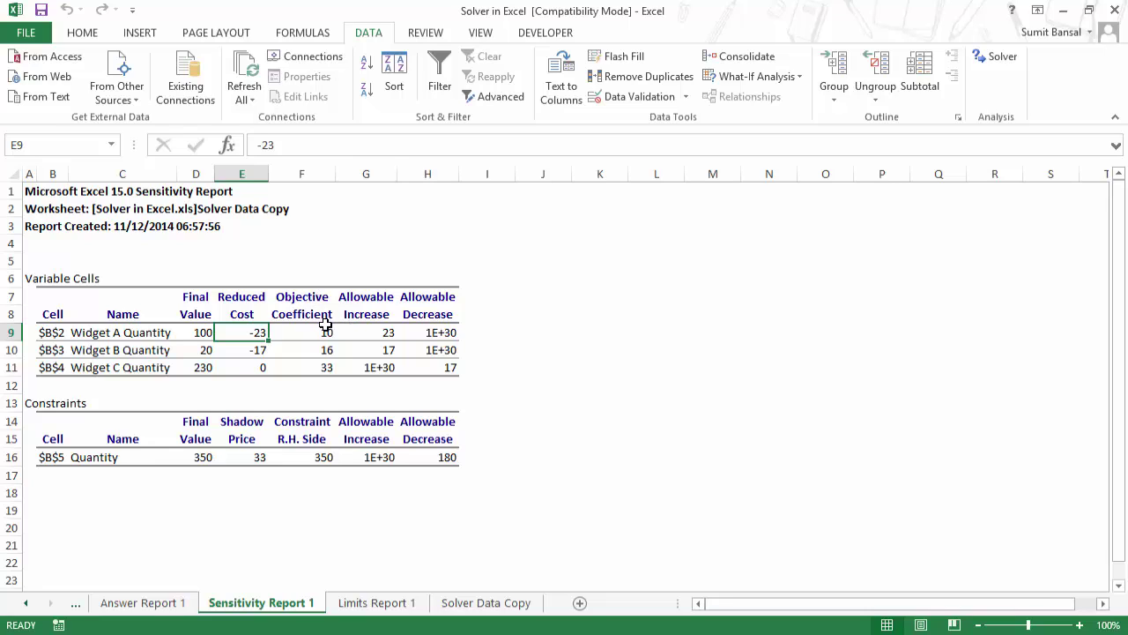
left_click(143, 603)
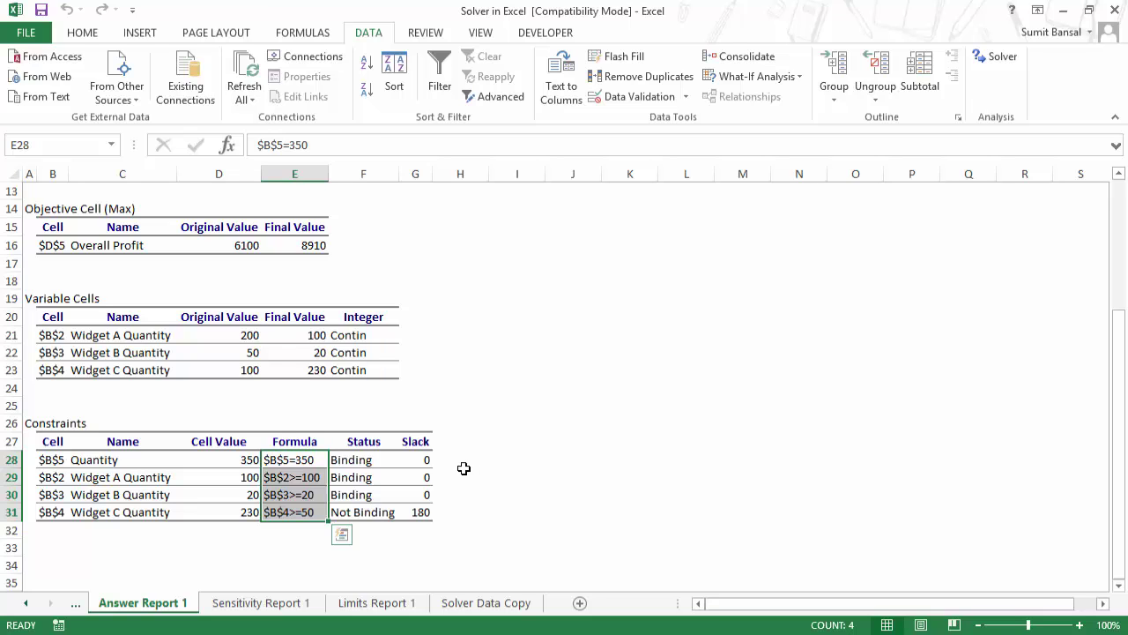
left_click(487, 603)
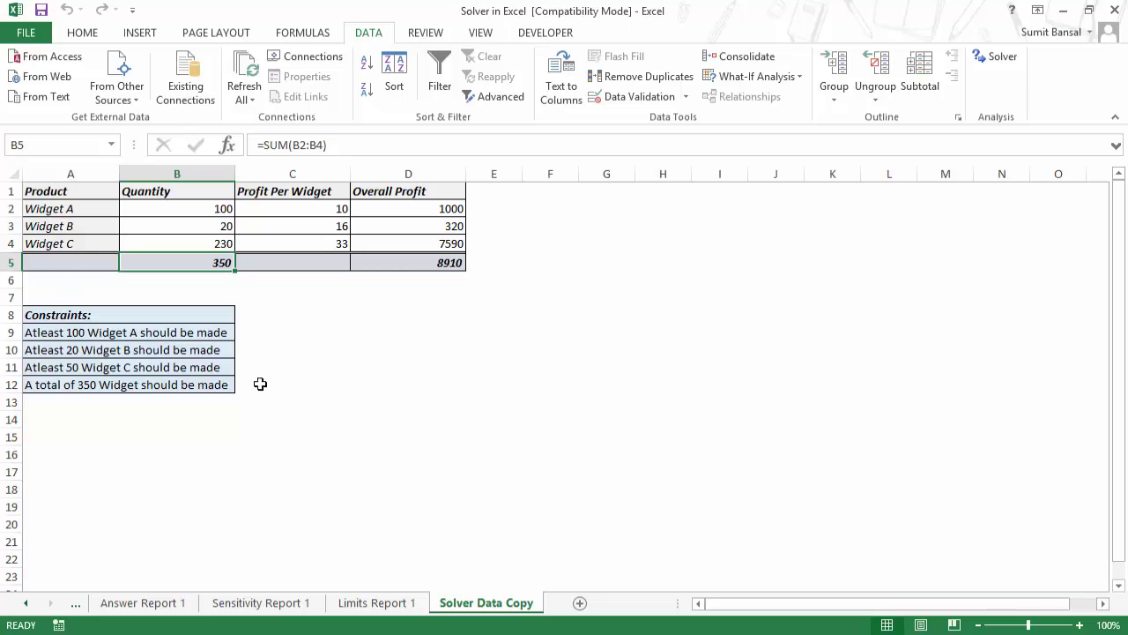
left_click(412, 265)
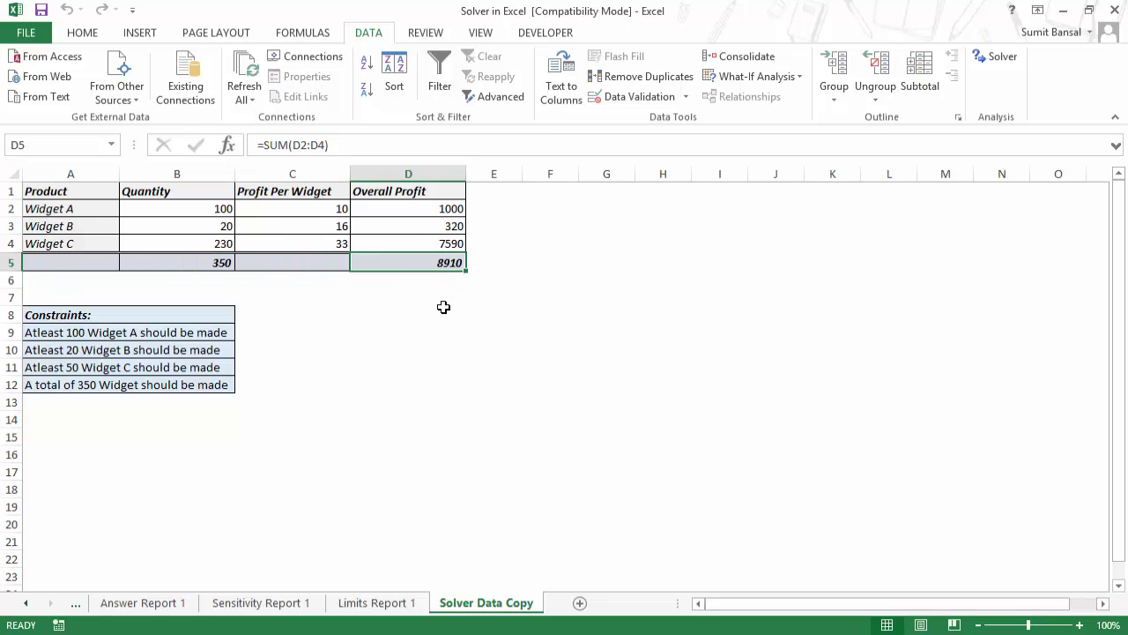